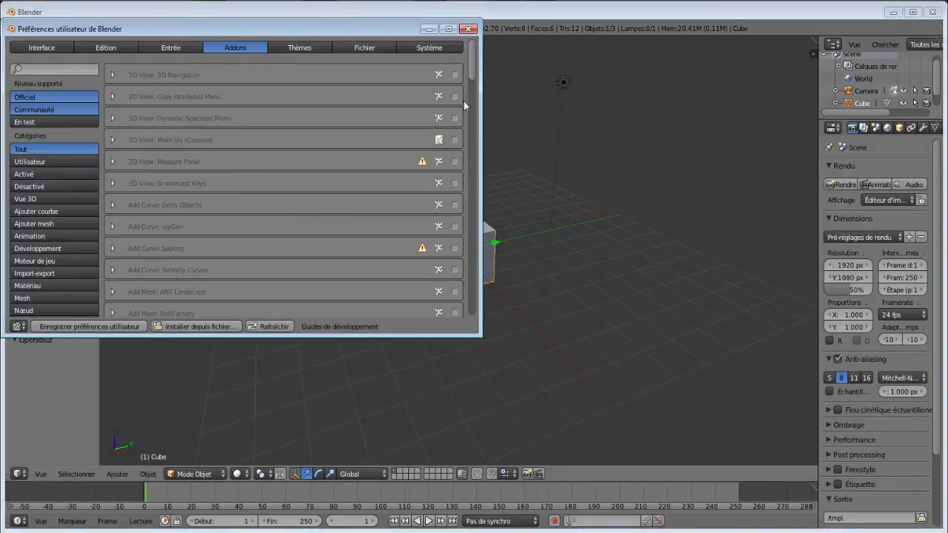
- Review the enabled Import-Export format addons and the Mesh: 3D Print Toolbox addon, and close the user preferences
scroll(462, 123, "down", 10)
scroll(462, 123, "down", 10)
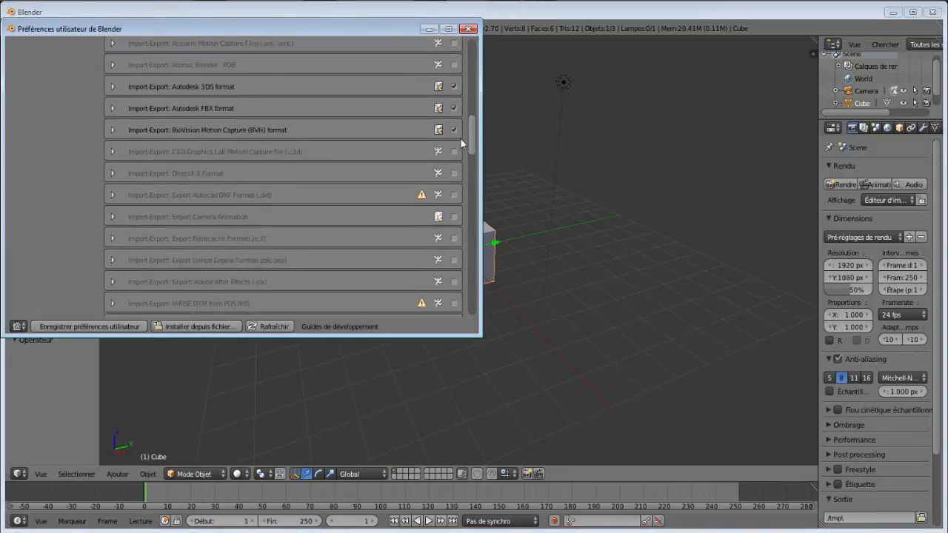
scroll(458, 176, "down", 5)
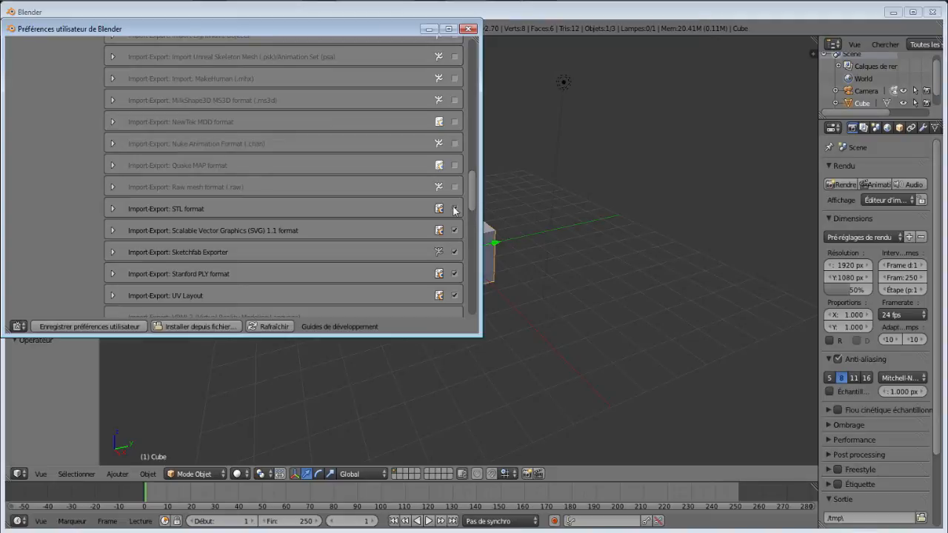
scroll(474, 207, "down", 6)
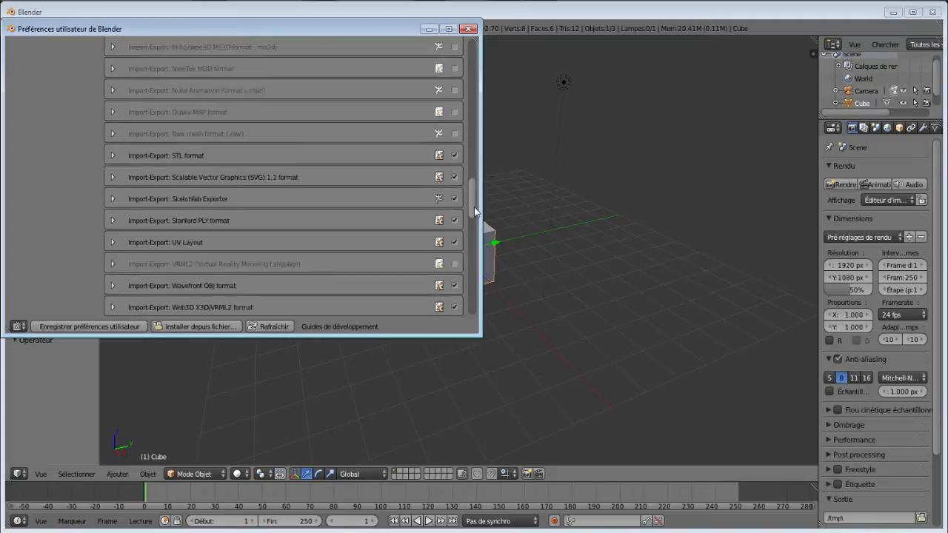
scroll(478, 230, "down", 2)
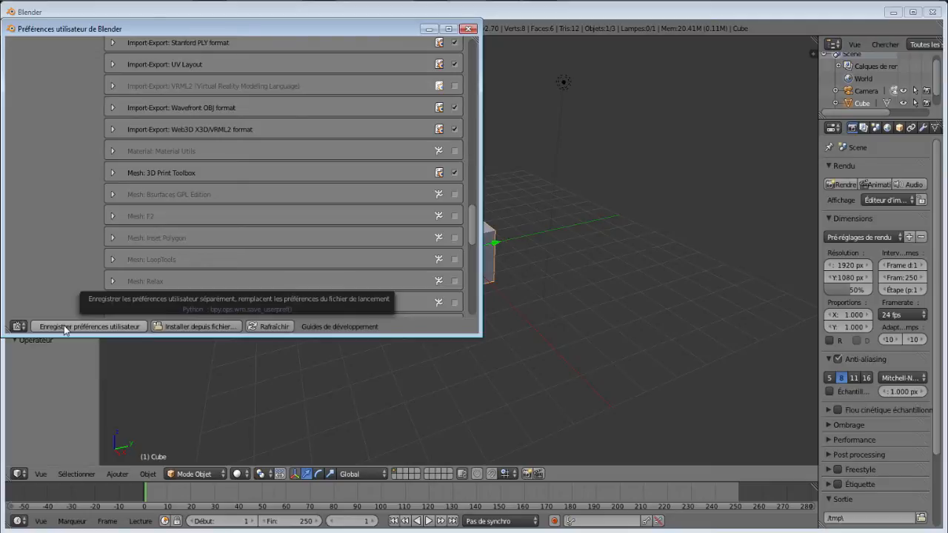
left_click(469, 29)
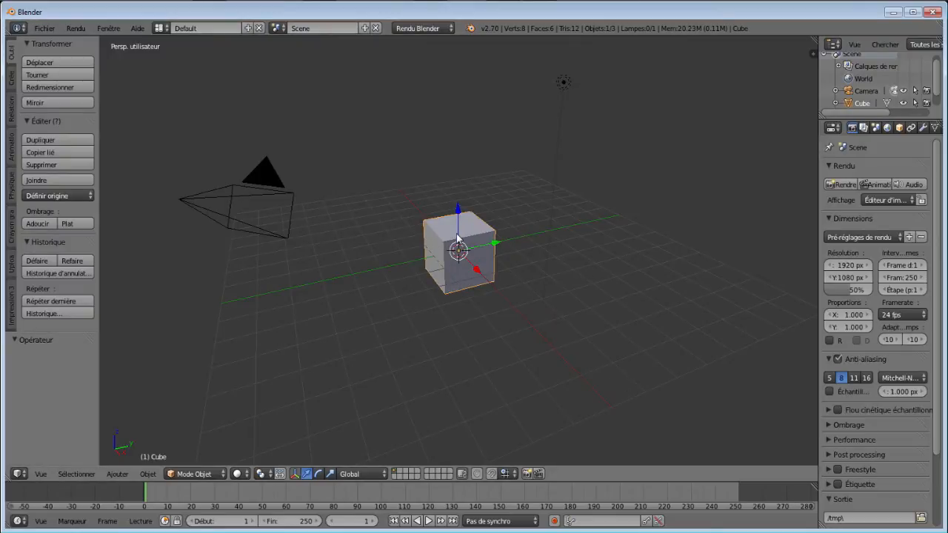
- Delete the default cube and add a text object at the scene origin
key("x")
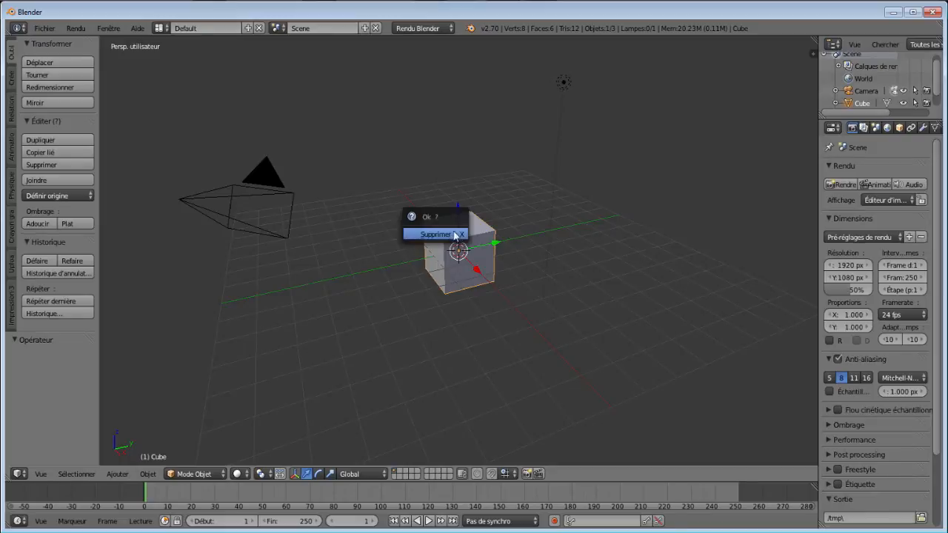
left_click(448, 238)
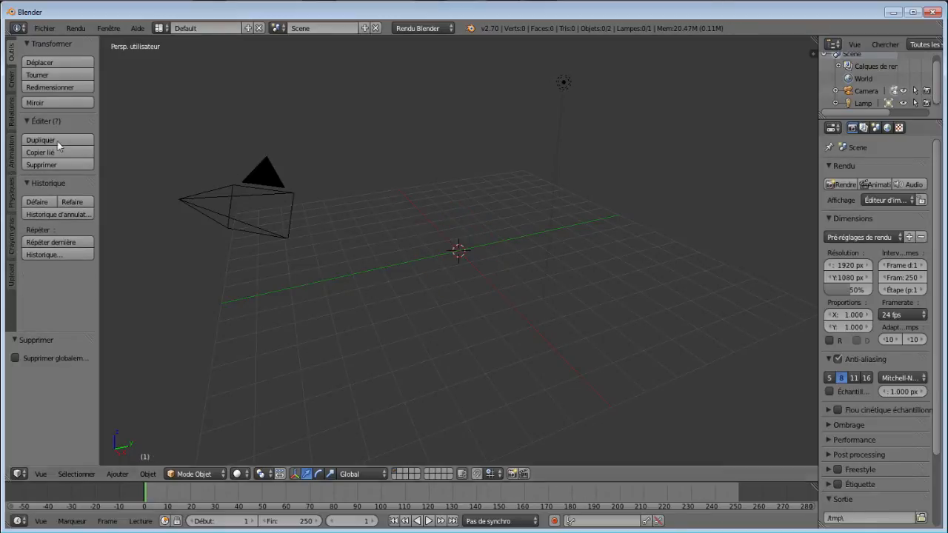
left_click(11, 78)
scroll(93, 96, "down", 3)
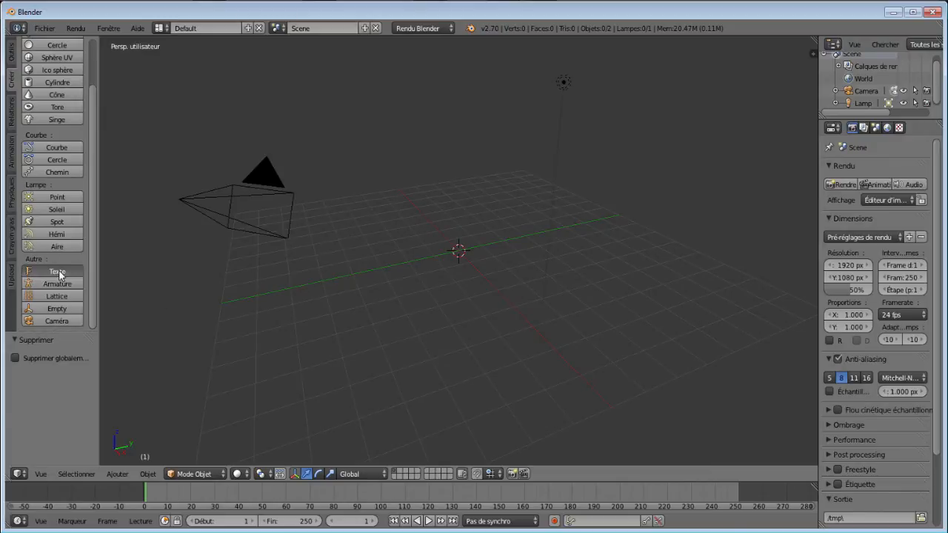
left_click(58, 272)
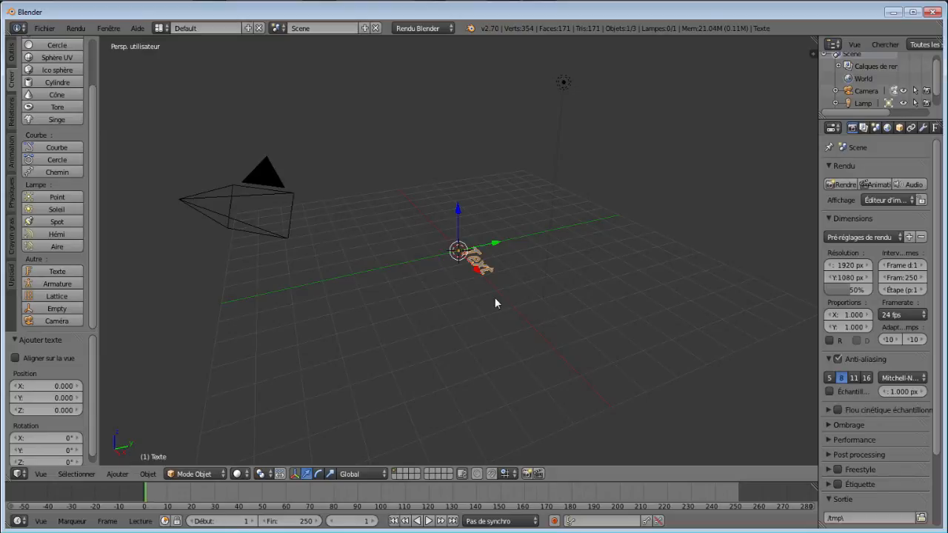
- In top view, enter edit mode on the text object and replace its content with "references 3D"
key("KP_7")
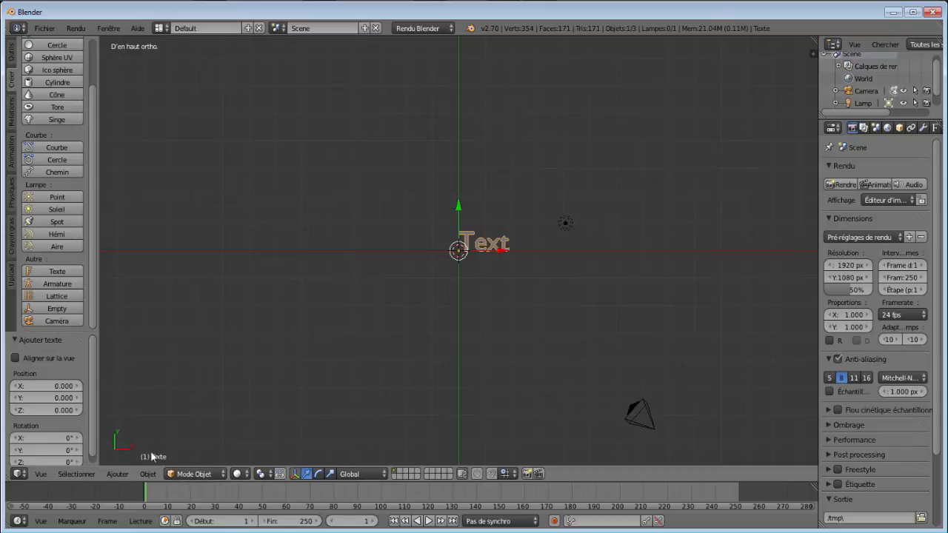
left_click(201, 475)
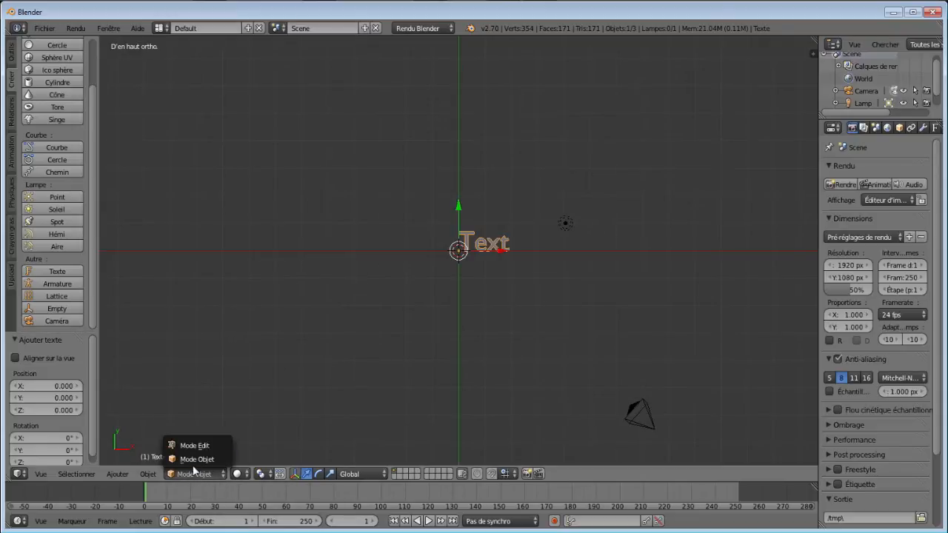
left_click(195, 446)
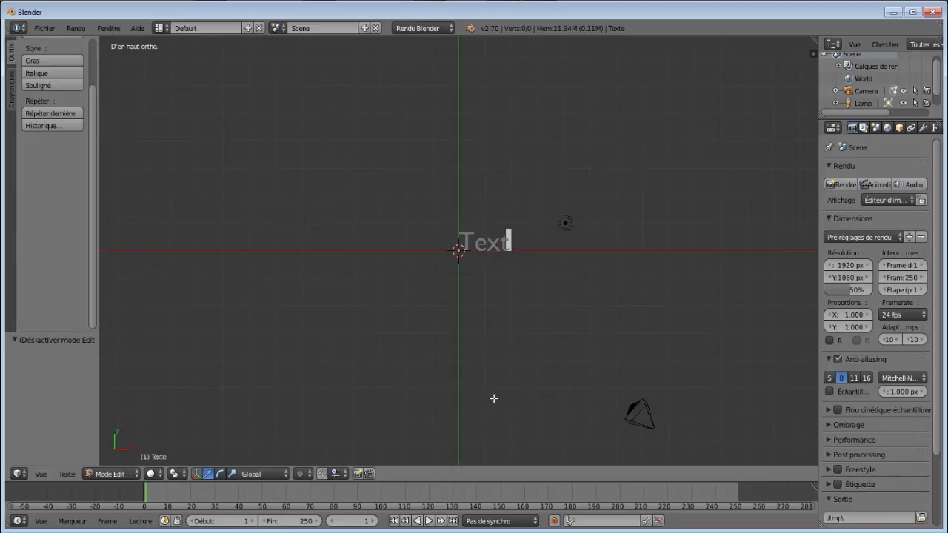
key("BackSpace")
key("BackSpace")
key("BackSpace")
key("BackSpace")
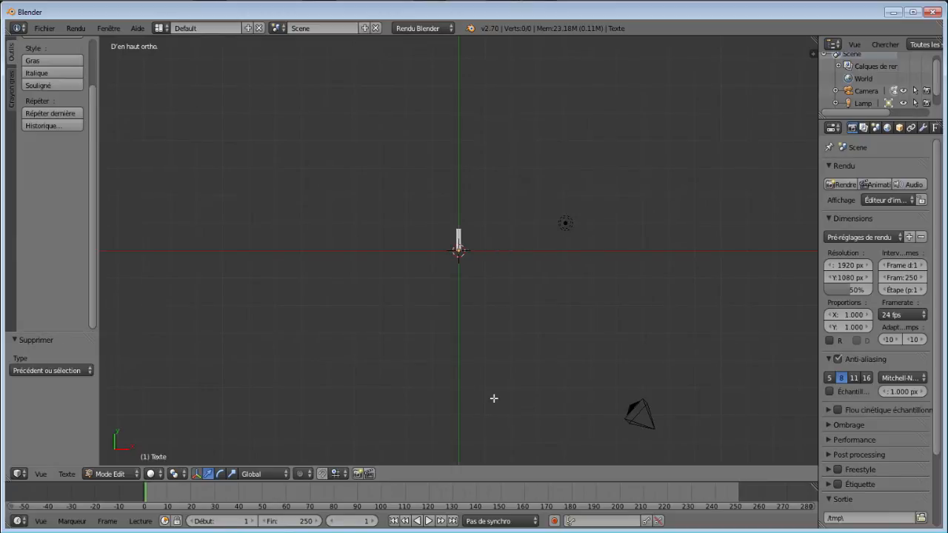
type("refere")
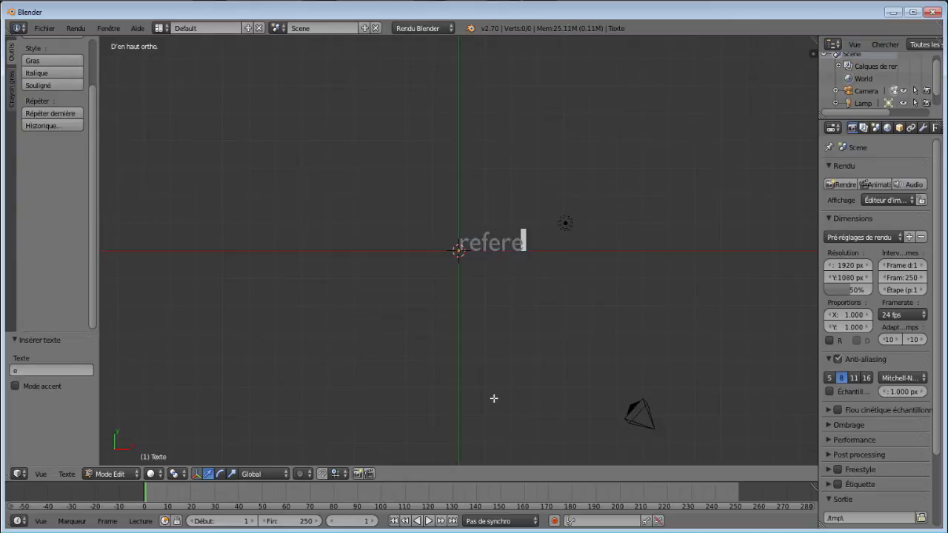
type("nces")
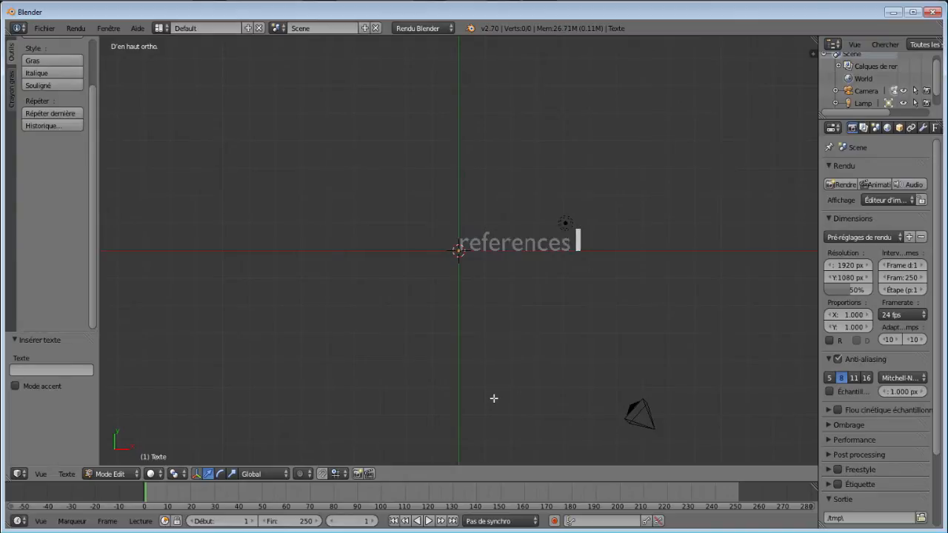
type(" 3D")
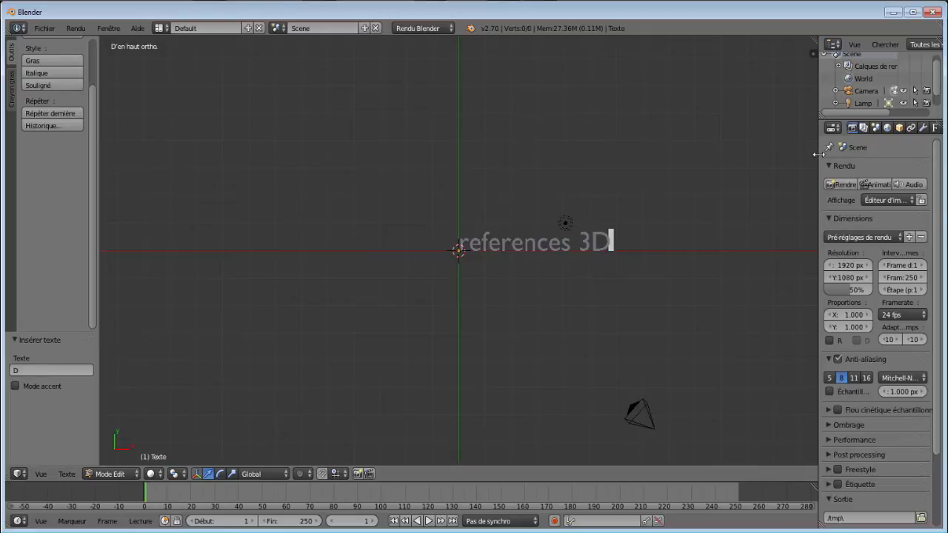
- Widen the properties area and load space age.ttf from the "foure tout" folder as the text's standard font
left_click_drag(797, 155, 753, 156)
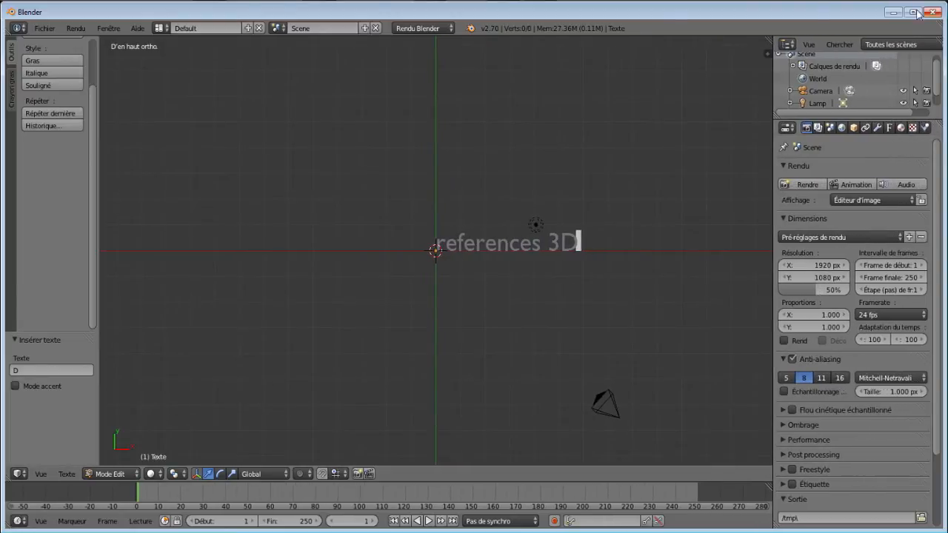
left_click(889, 128)
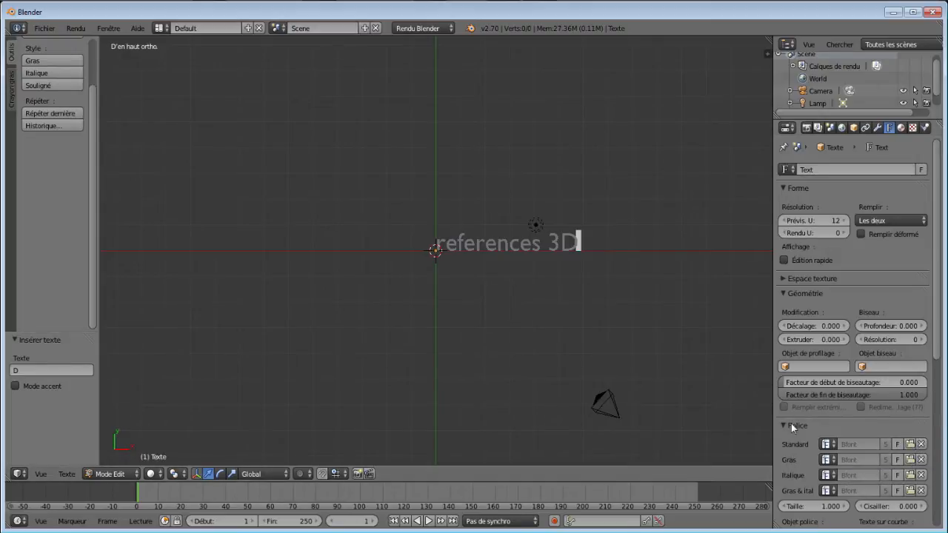
left_click(909, 444)
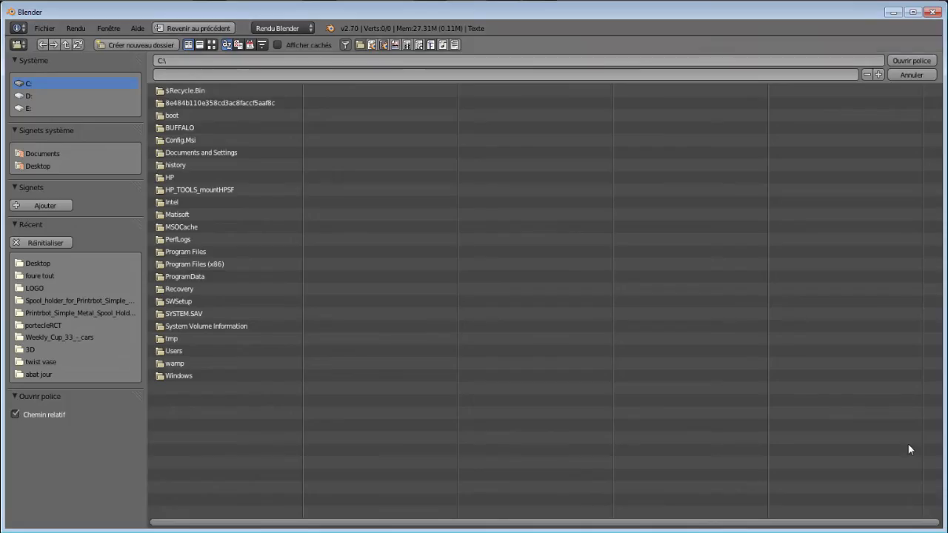
left_click(41, 278)
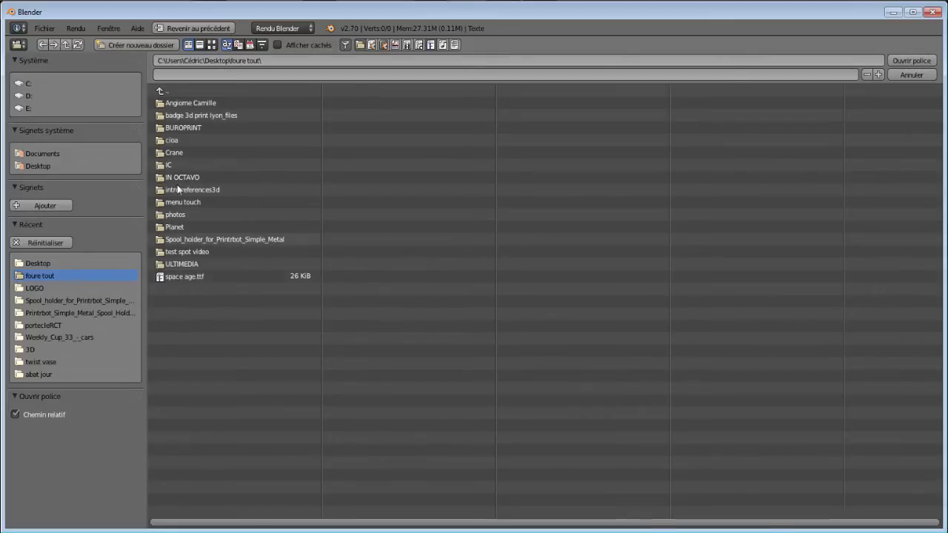
double_click(193, 277)
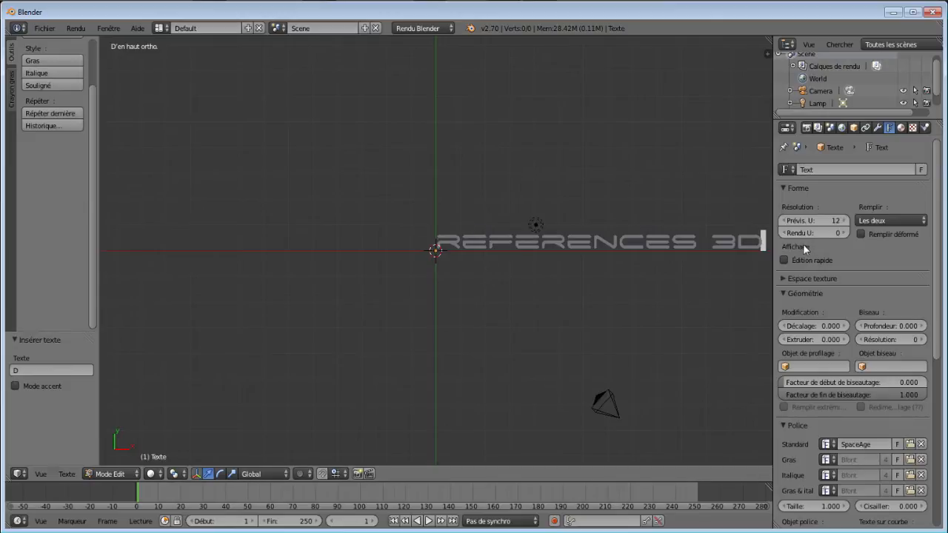
- Return the text to object mode and convert it into a curve
scroll(571, 260, "down", 1)
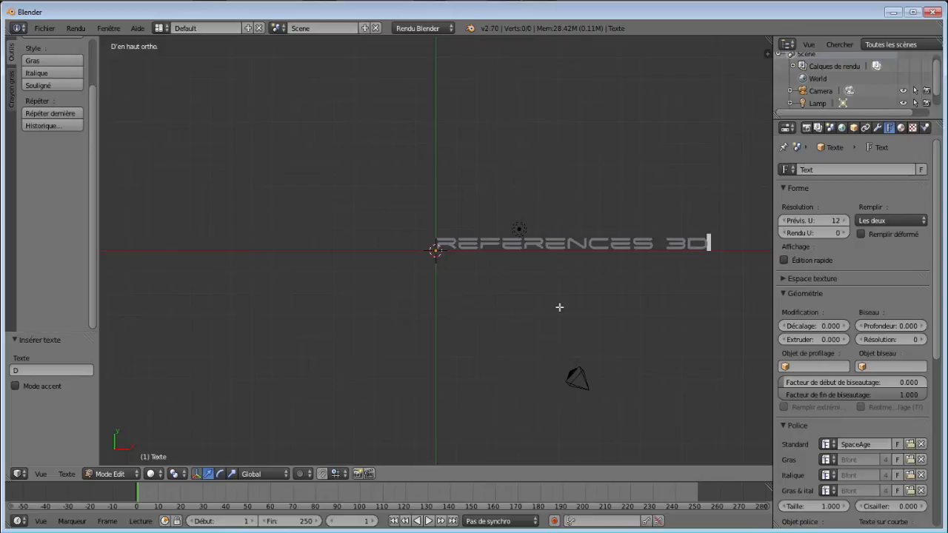
left_click(131, 474)
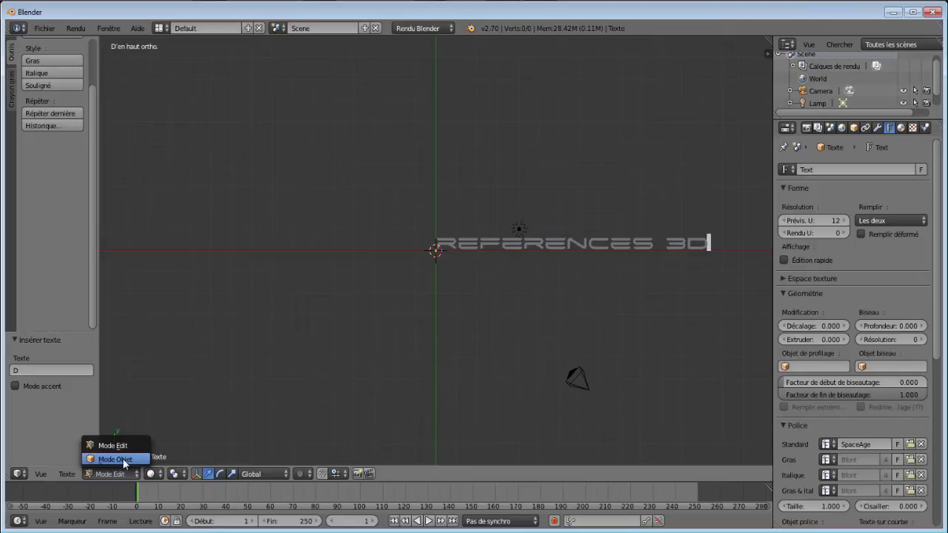
left_click(122, 459)
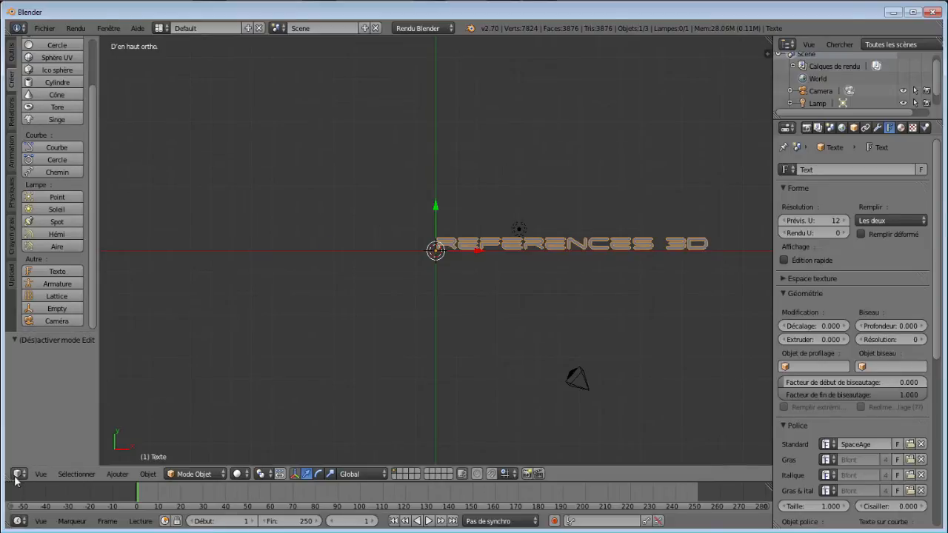
left_click(148, 477)
mouse_move(187, 97)
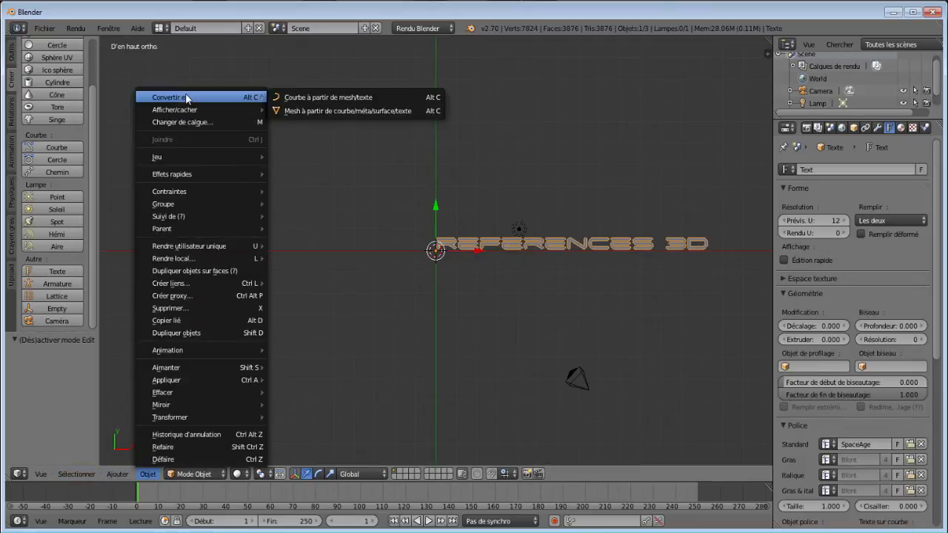
left_click(309, 99)
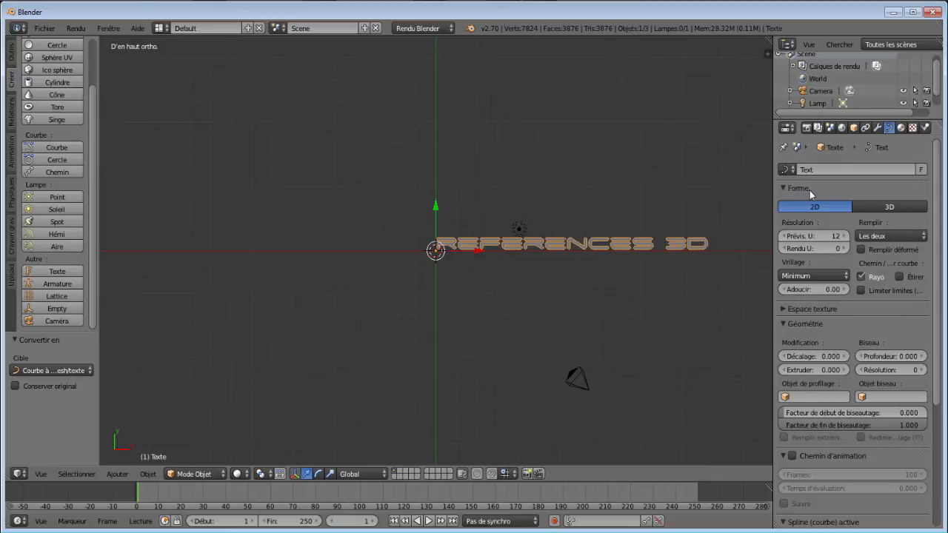
- Set the curve's shape to 3D, extrude it by 0.5 and check the thickness of the letters
left_click(888, 208)
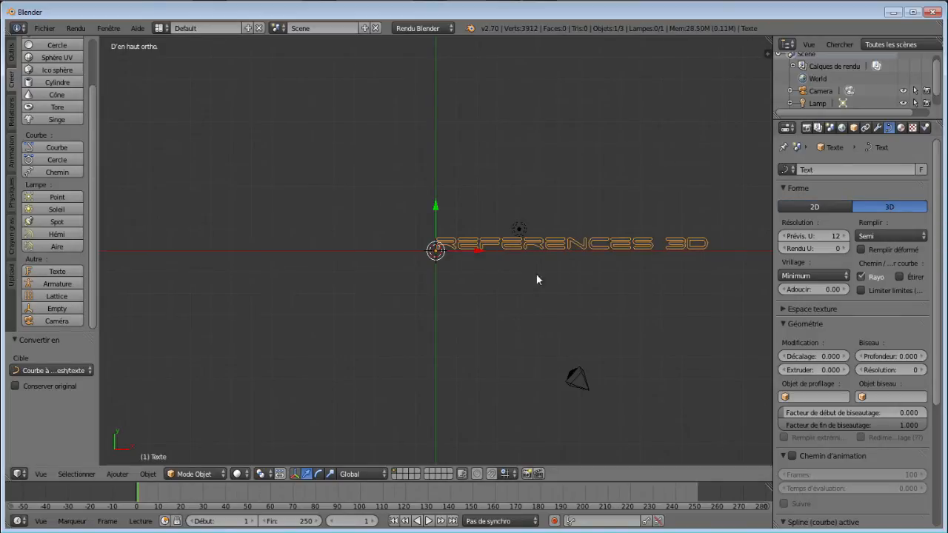
left_click(818, 370)
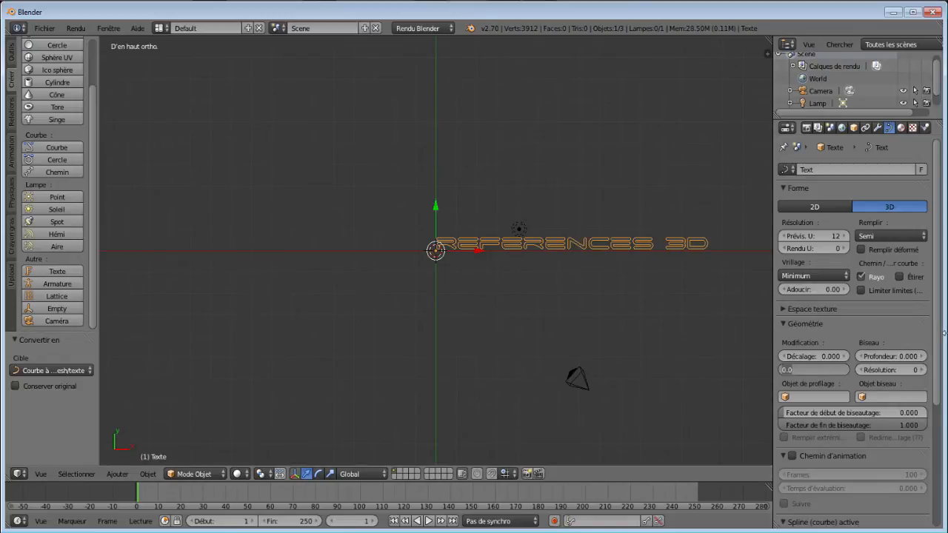
type("0.5")
key("Return")
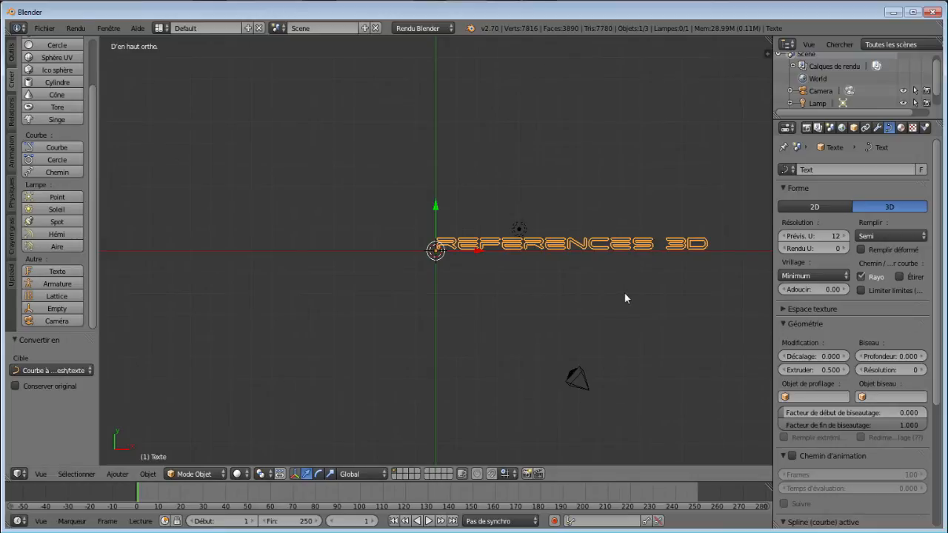
middle_click_drag(619, 271, 504, 251)
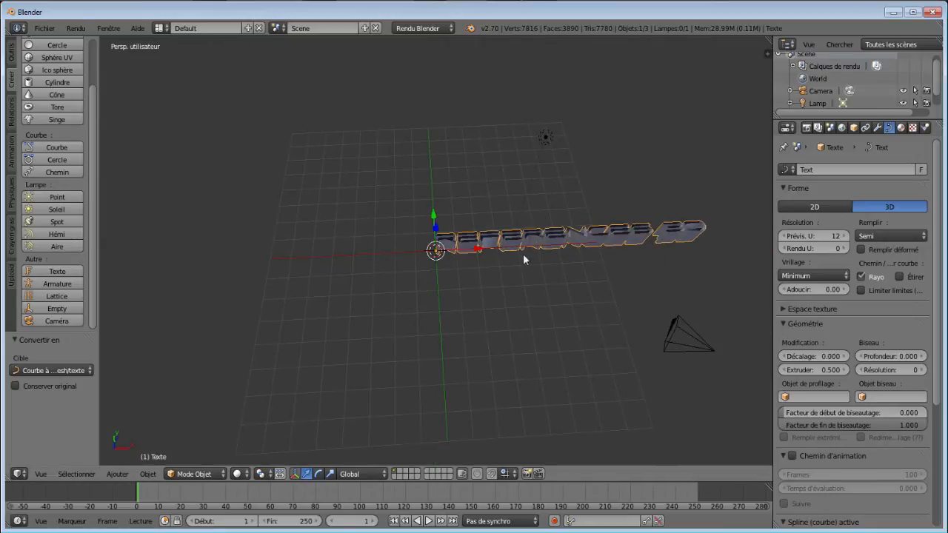
middle_click_drag(680, 267, 706, 323)
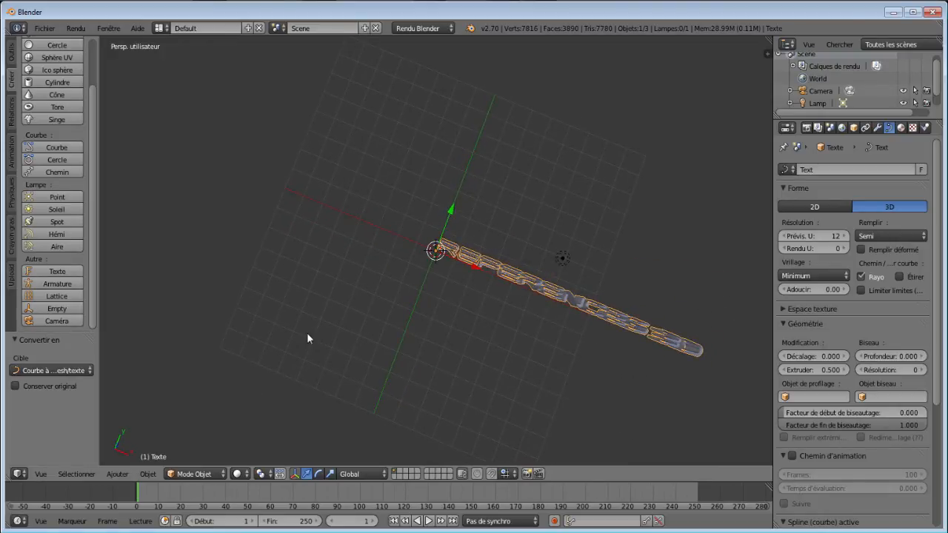
key("KP_7")
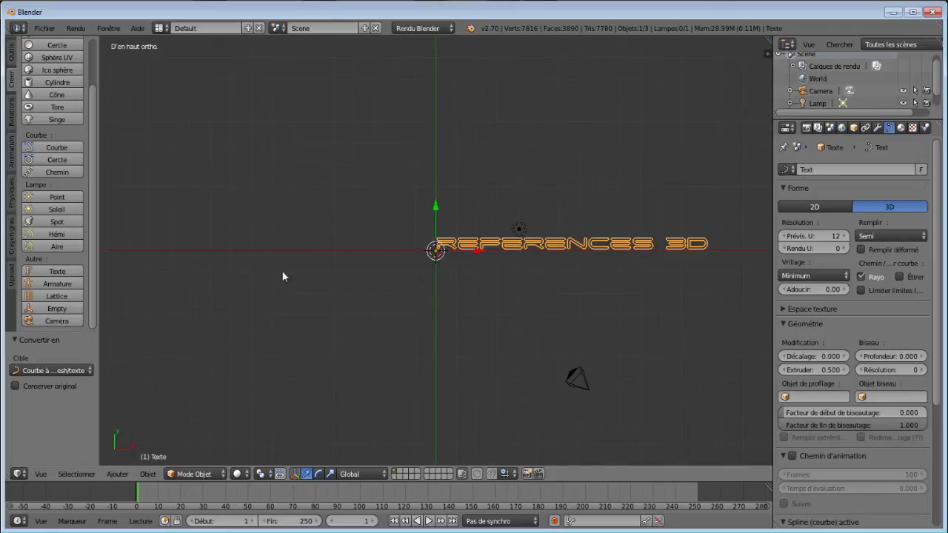
- Convert the extruded curve to a mesh and enlarge the outliner area so all scene objects are listed
left_click(148, 474)
mouse_move(196, 101)
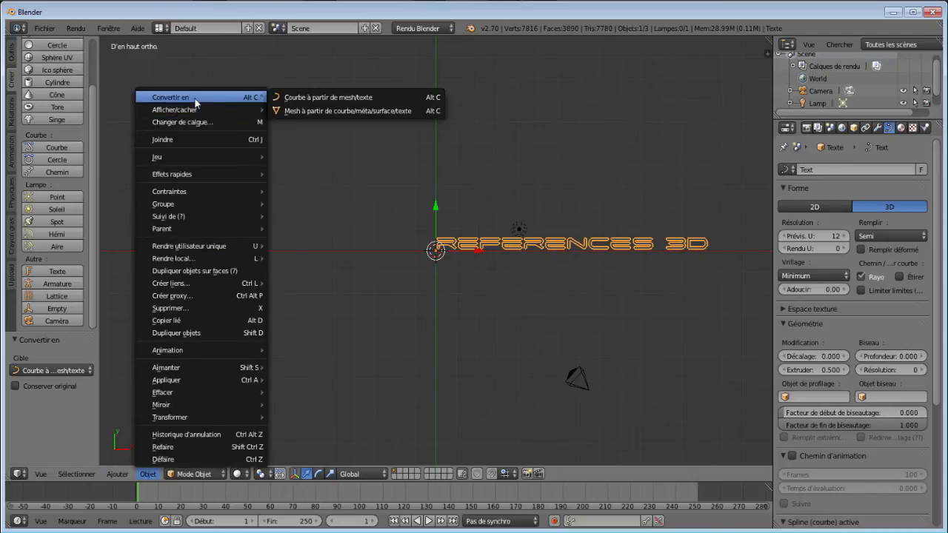
left_click(310, 111)
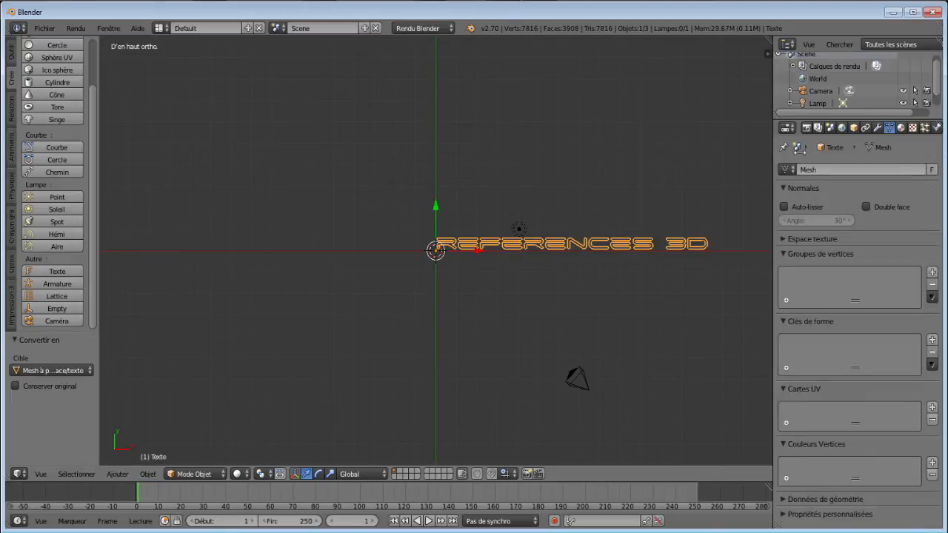
left_click_drag(869, 115, 869, 172)
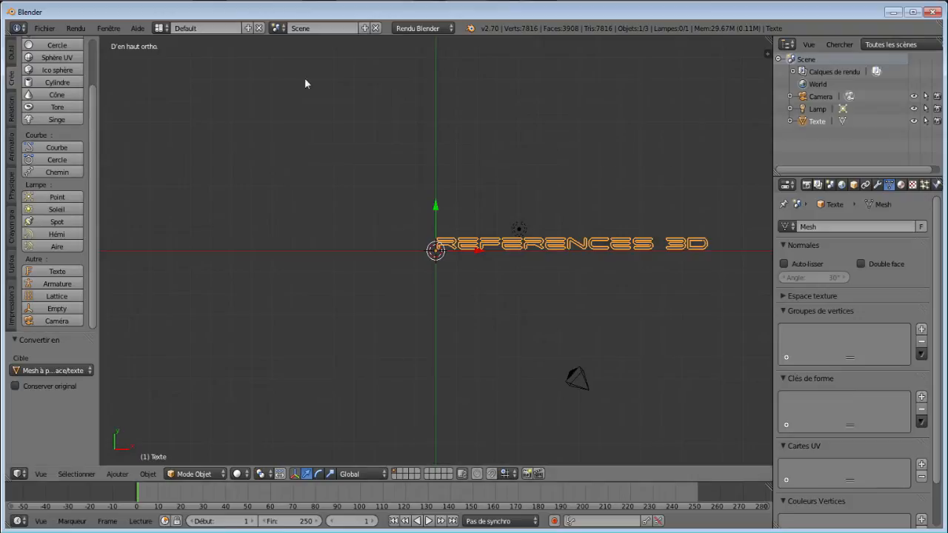
- Import the Bare Iphone Case Repaired STL file from the Desktop into the scene
left_click(46, 29)
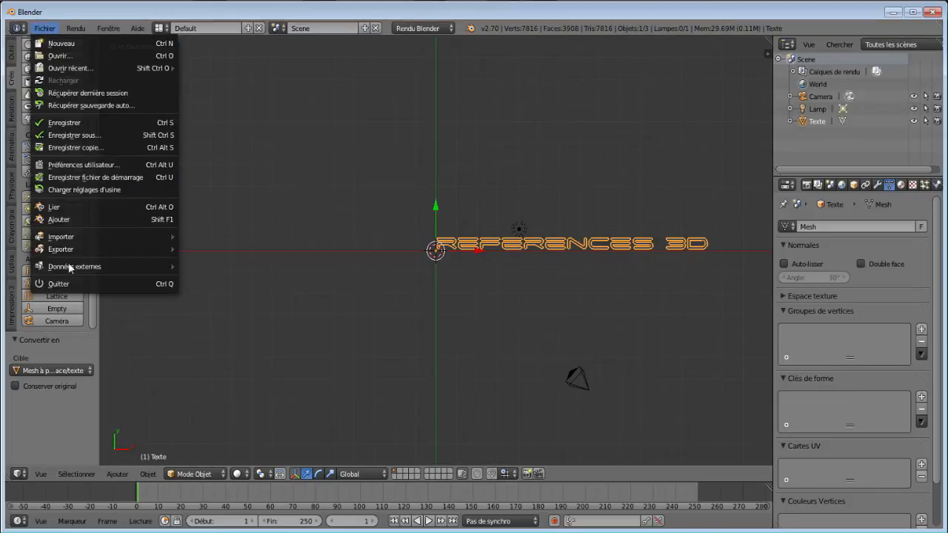
mouse_move(73, 240)
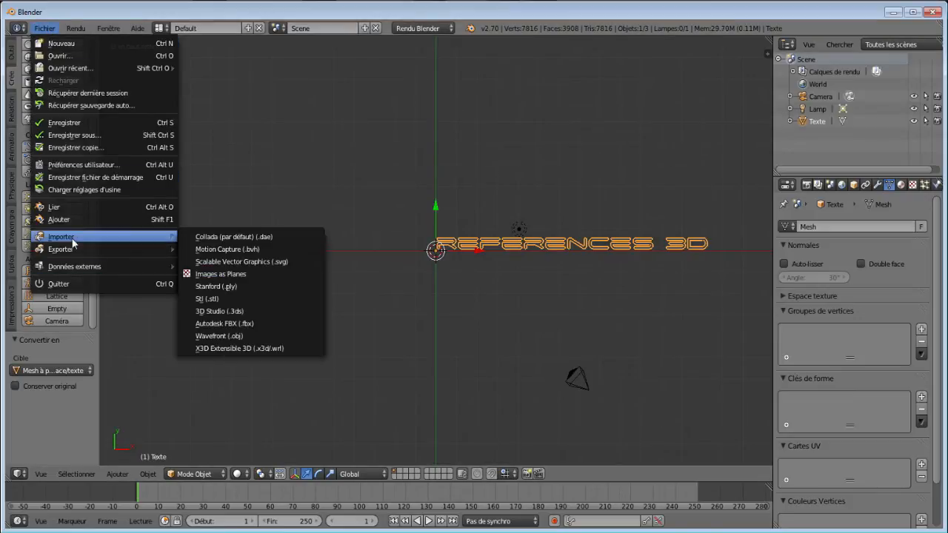
left_click(217, 300)
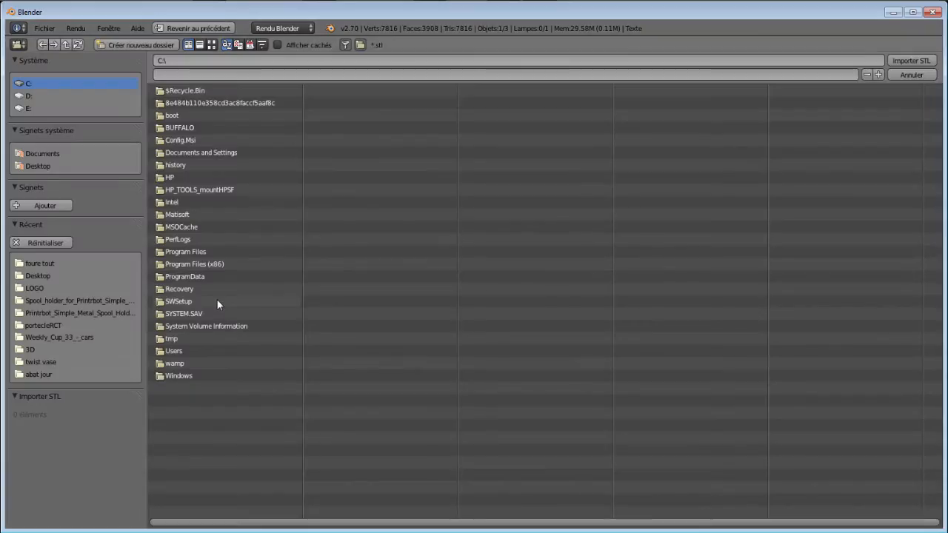
left_click(33, 279)
double_click(208, 252)
scroll(565, 228, "down", 8)
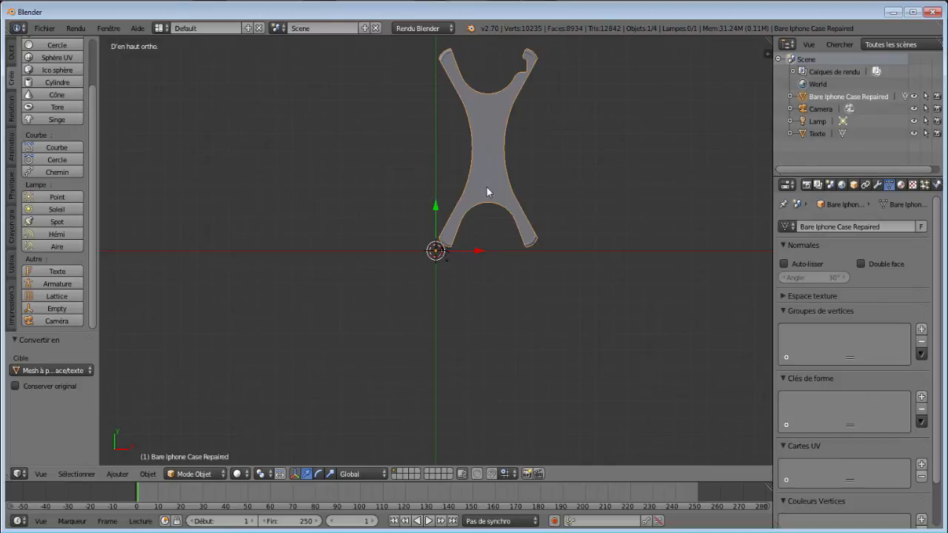
scroll(486, 187, "up", 10)
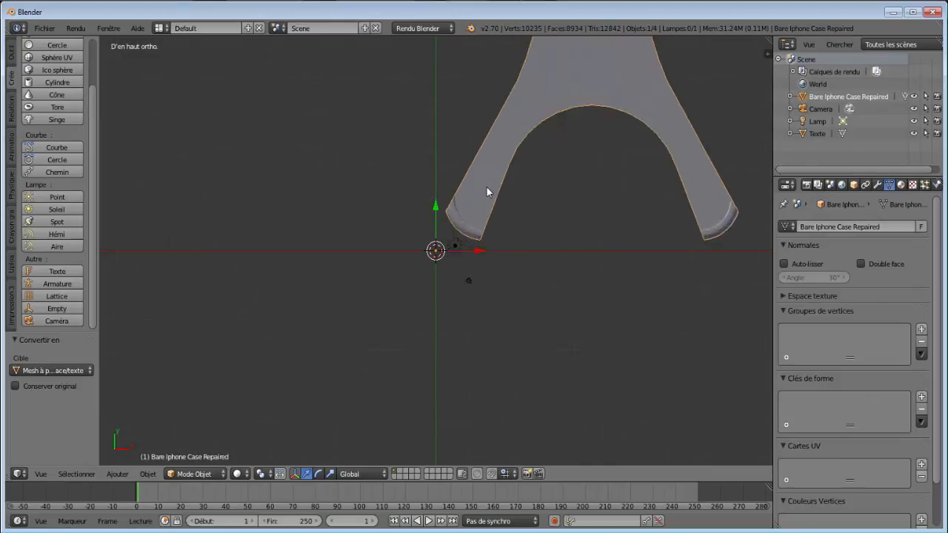
- Select the text object and rotate it 90° about the global Z axis and -180° about the global X axis
left_click(831, 132)
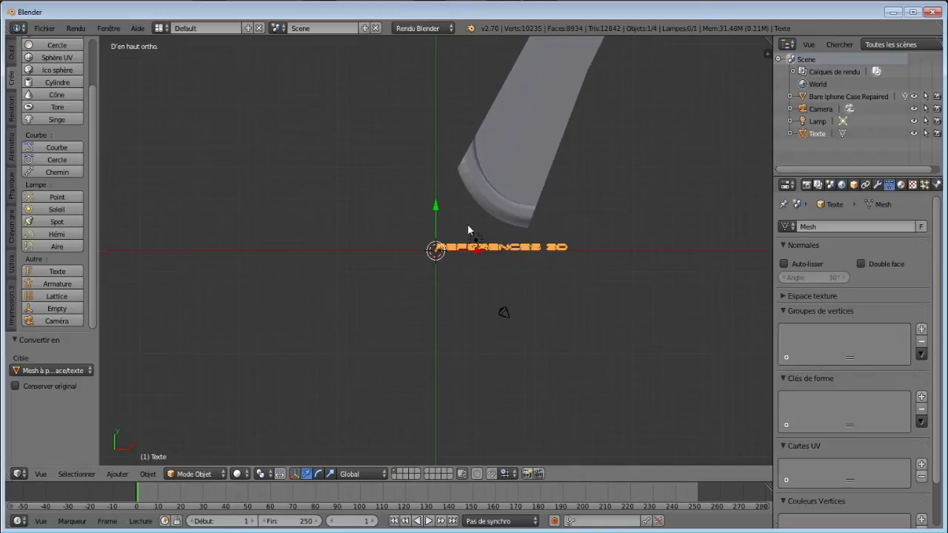
scroll(469, 228, "down", 5)
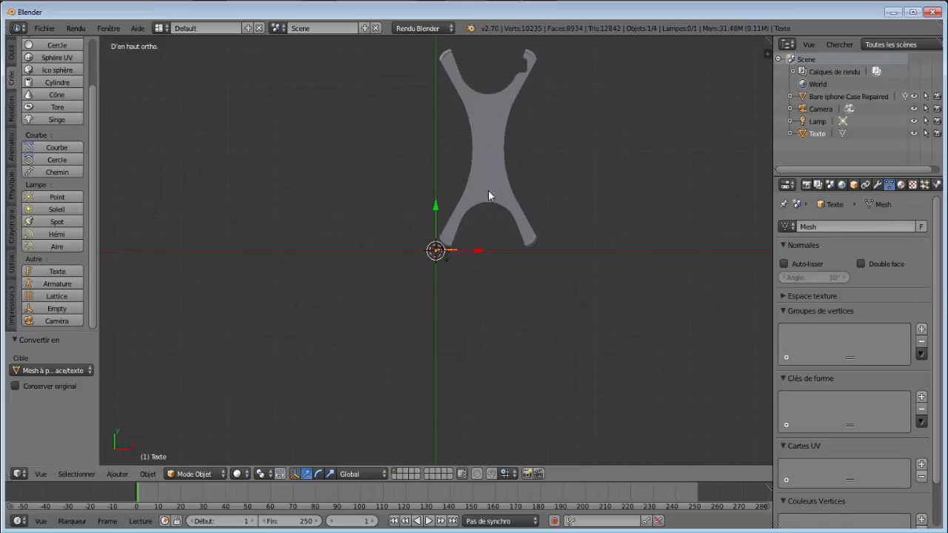
scroll(469, 286, "up", 10)
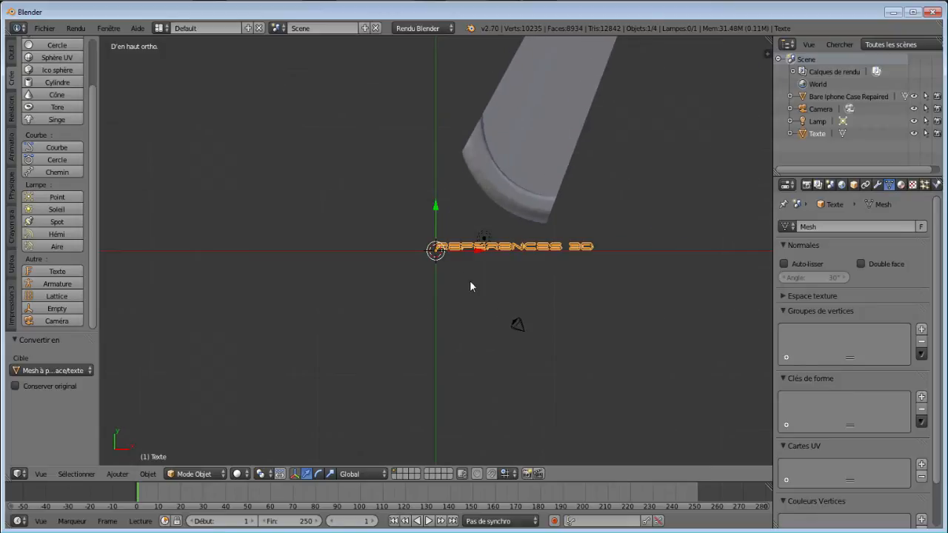
scroll(595, 160, "down", 8)
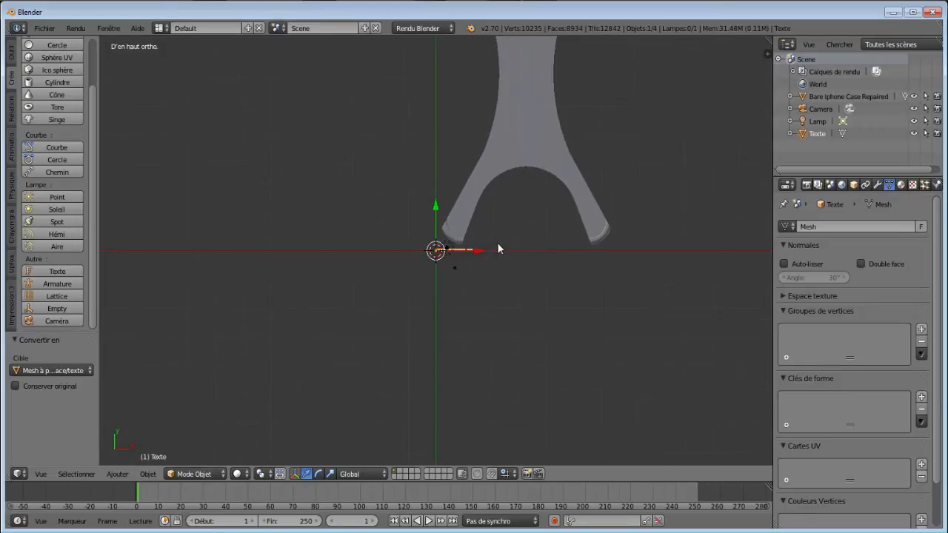
scroll(483, 176, "down", 4)
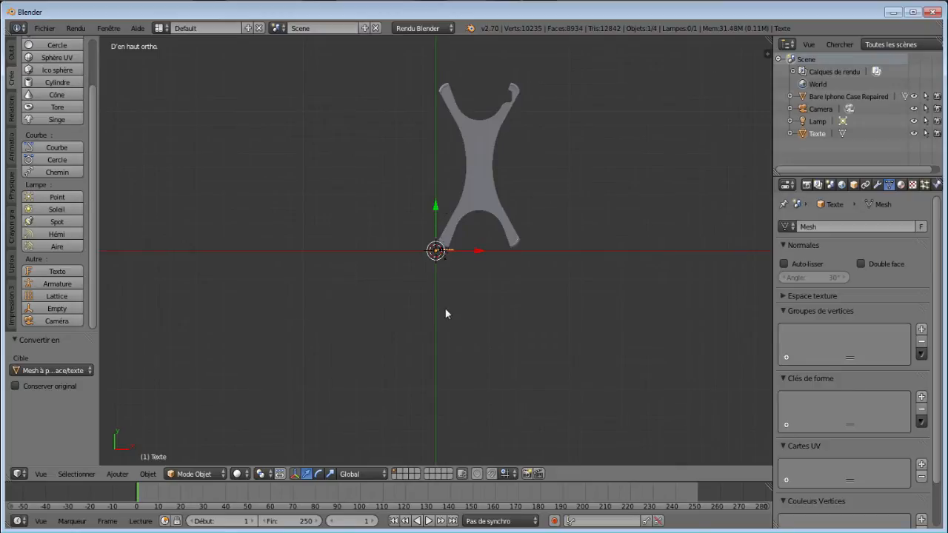
key("z")
key("z")
scroll(462, 265, "up", 14)
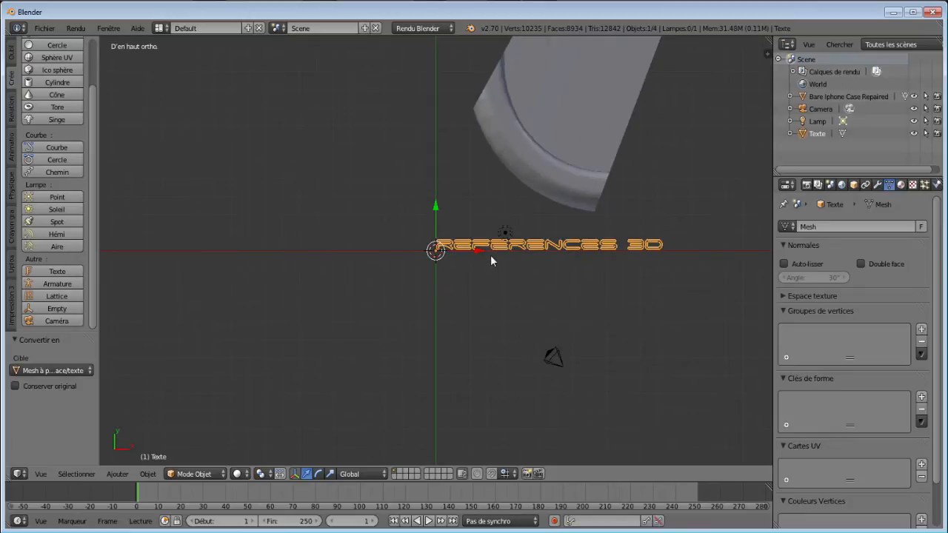
key("r")
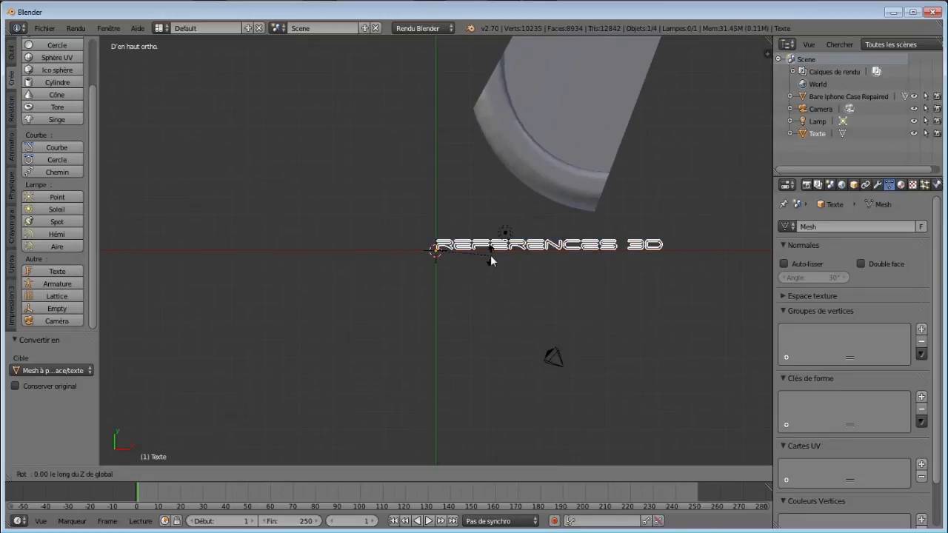
type("90")
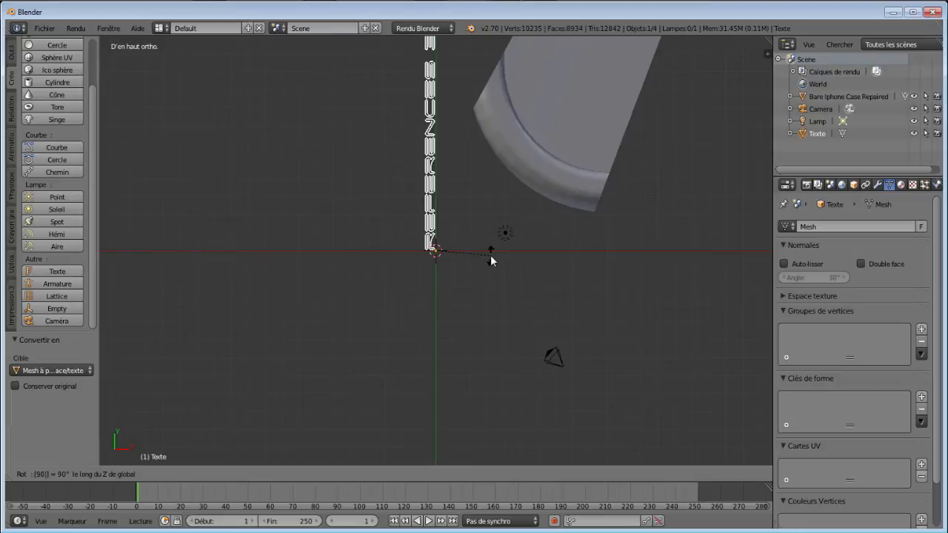
key("Return")
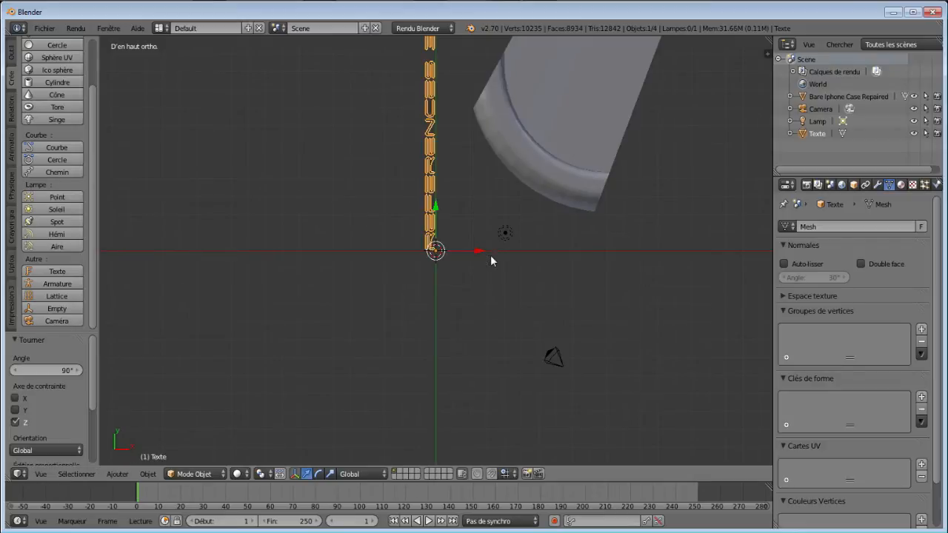
type("rx-180")
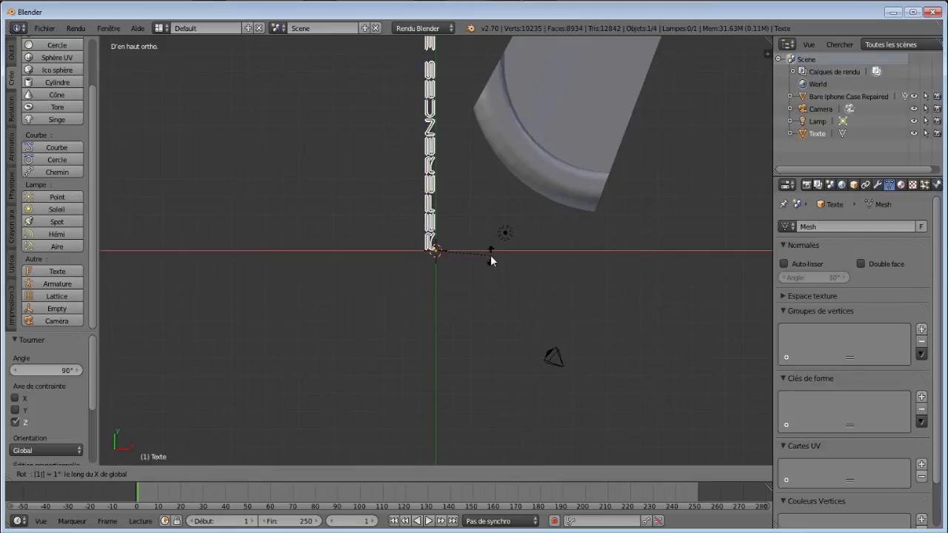
key("Return")
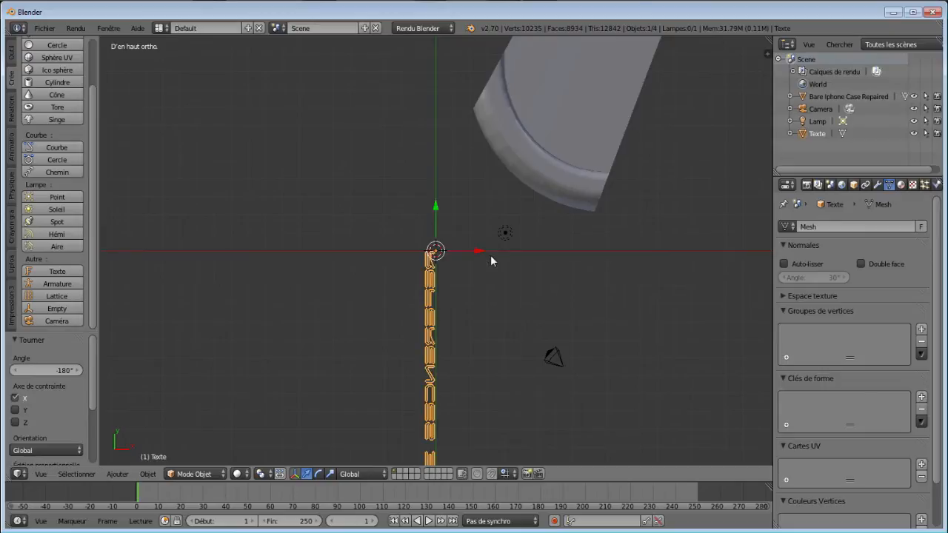
- Scale the lettering up uniformly by a factor of about 2.64
scroll(479, 294, "down", 7)
scroll(478, 294, "up", 2)
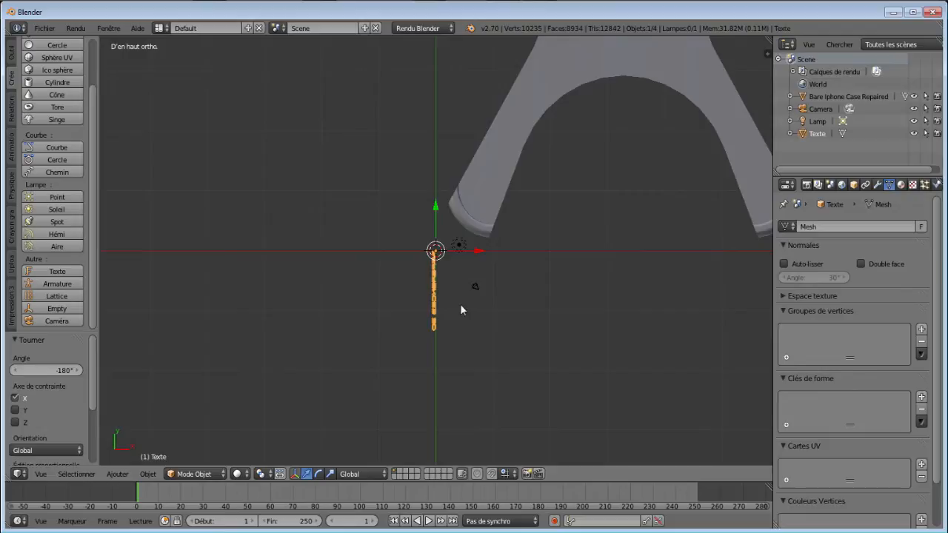
key("s")
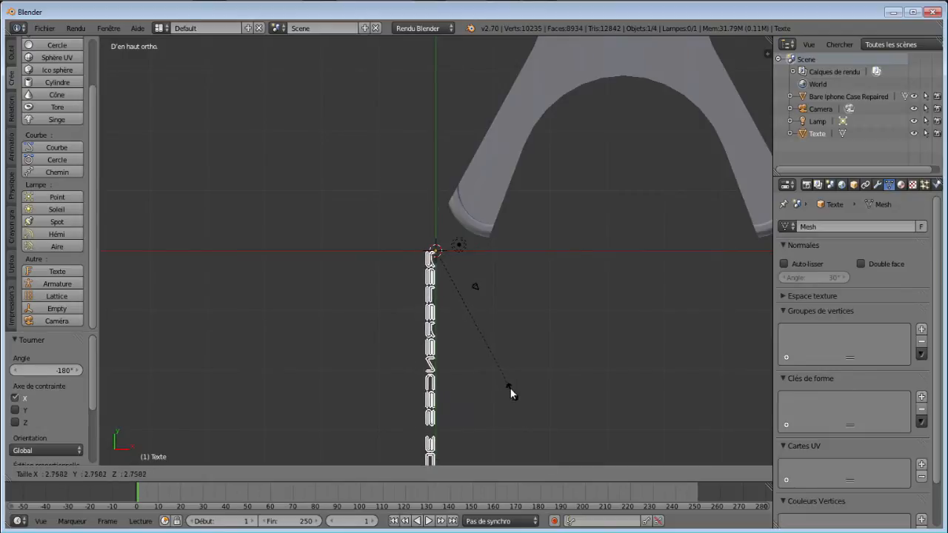
left_click(510, 387)
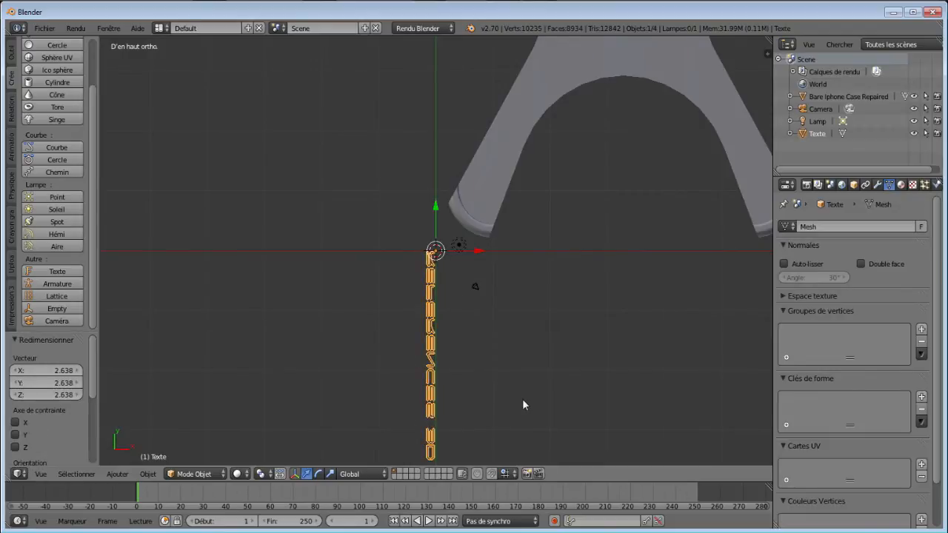
- Move the lettering along Y and X onto the central body of the phone case, starting near its upper fork
scroll(522, 398, "down", 3)
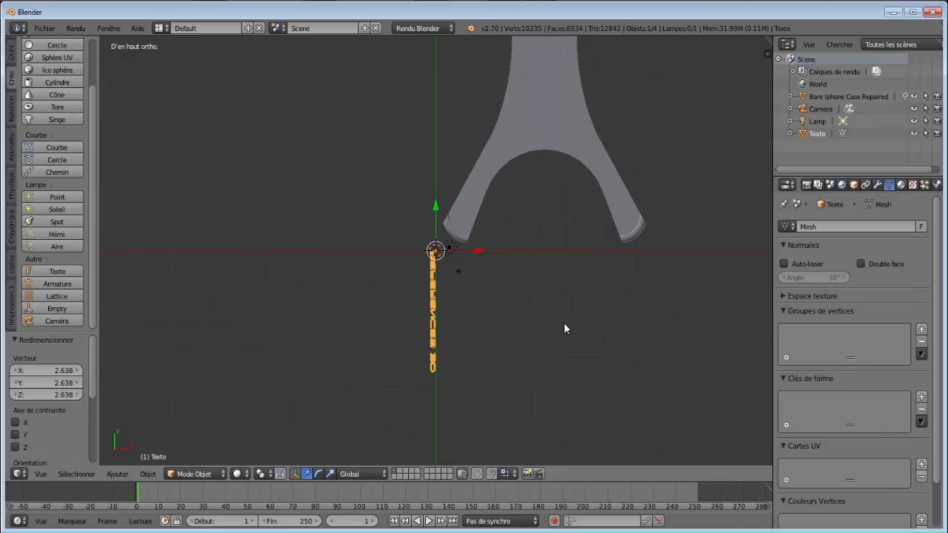
scroll(564, 323, "down", 6)
scroll(475, 315, "up", 8)
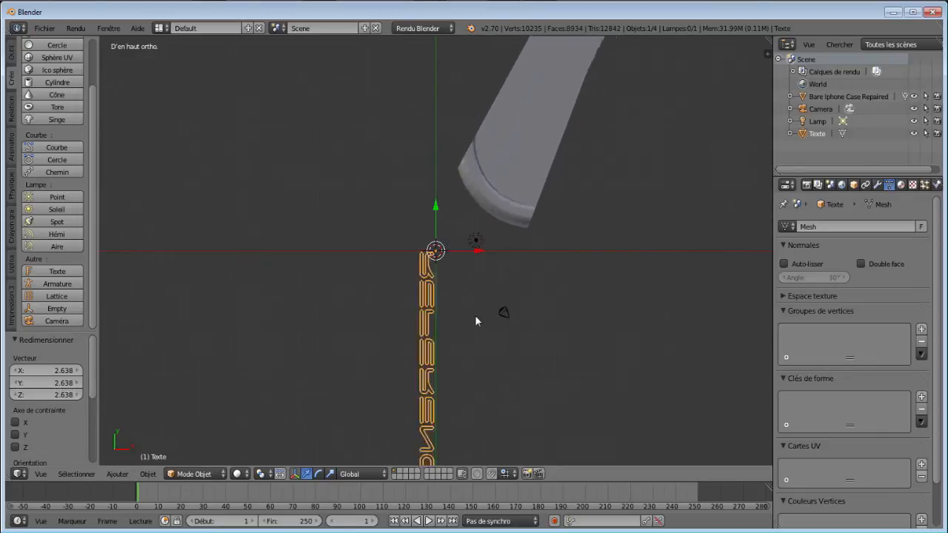
scroll(474, 316, "down", 4)
scroll(476, 316, "up", 5)
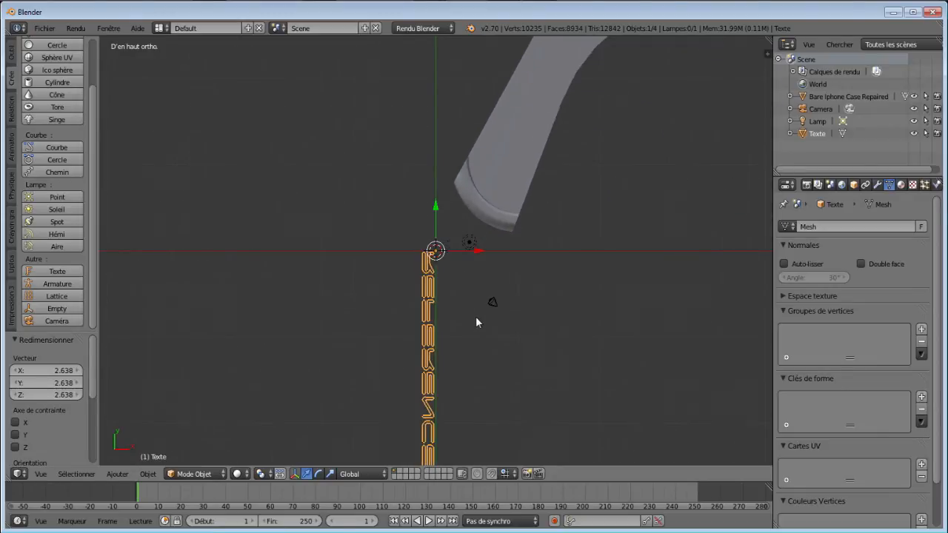
scroll(475, 317, "down", 5)
scroll(475, 317, "down", 3)
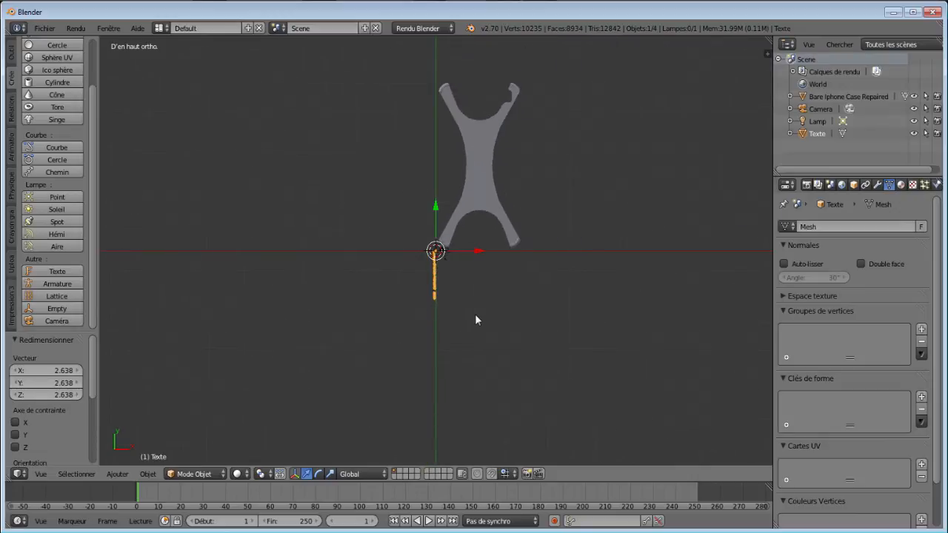
left_click_drag(436, 197, 448, 72)
left_click_drag(481, 115, 522, 109)
left_click_drag(478, 77, 478, 83)
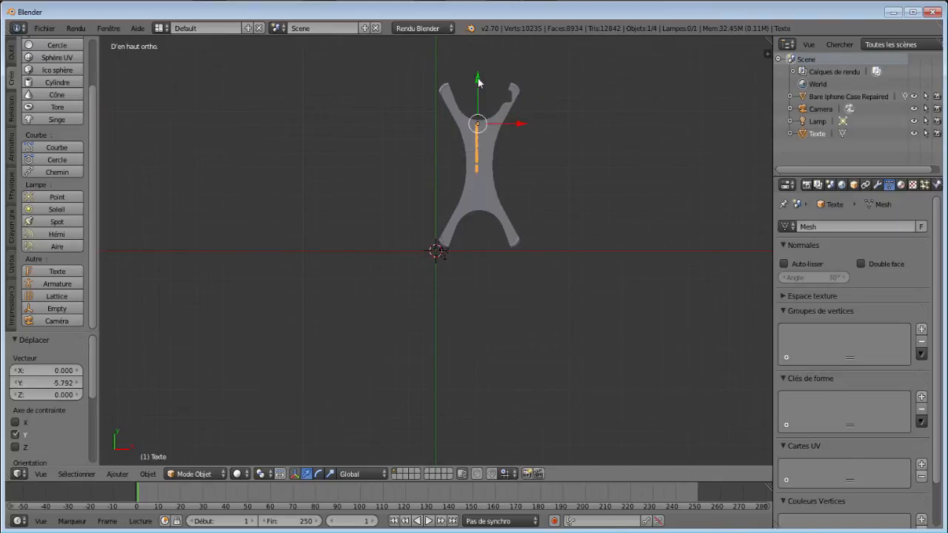
- Enlarge the lettering uniformly by about 1.61 and widen it along X by about 2.19 to fill the case's central body
key("s")
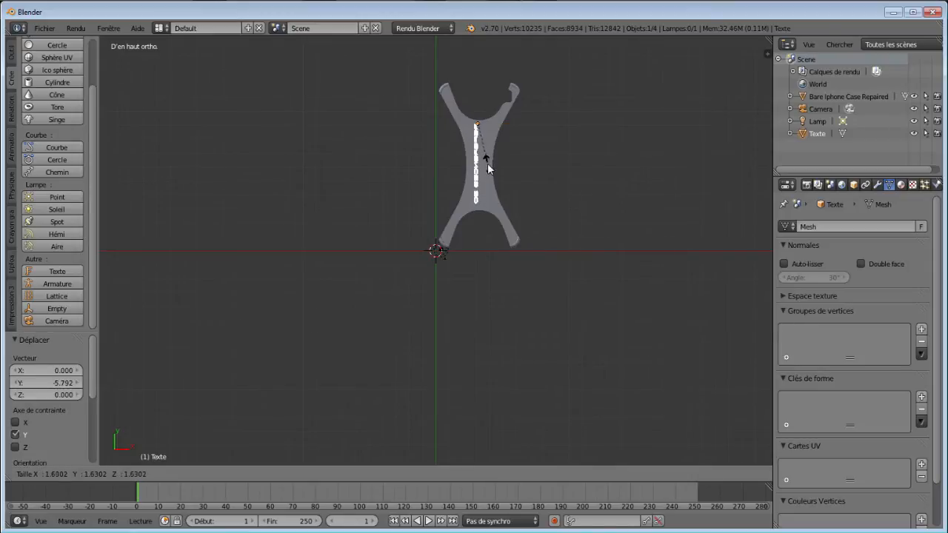
left_click(487, 164)
scroll(510, 186, "up", 2)
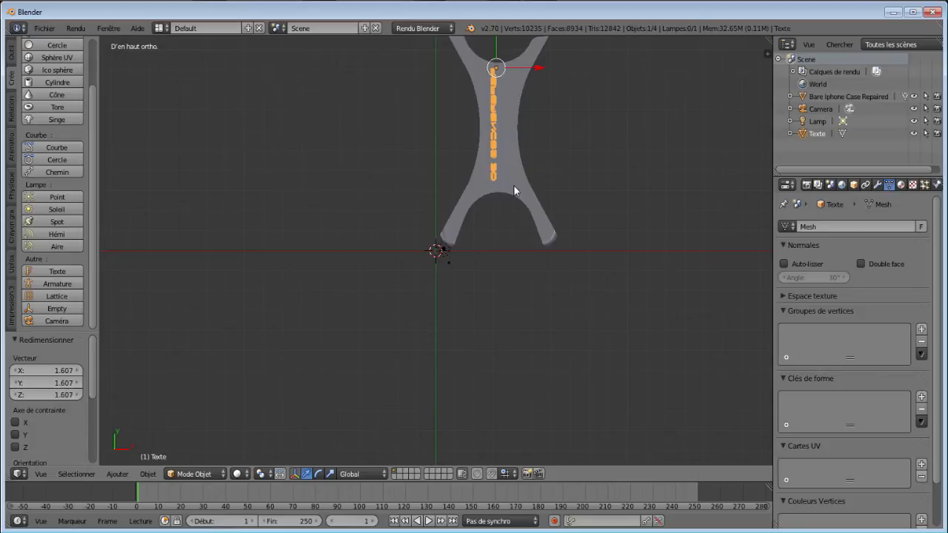
key("s")
key("x")
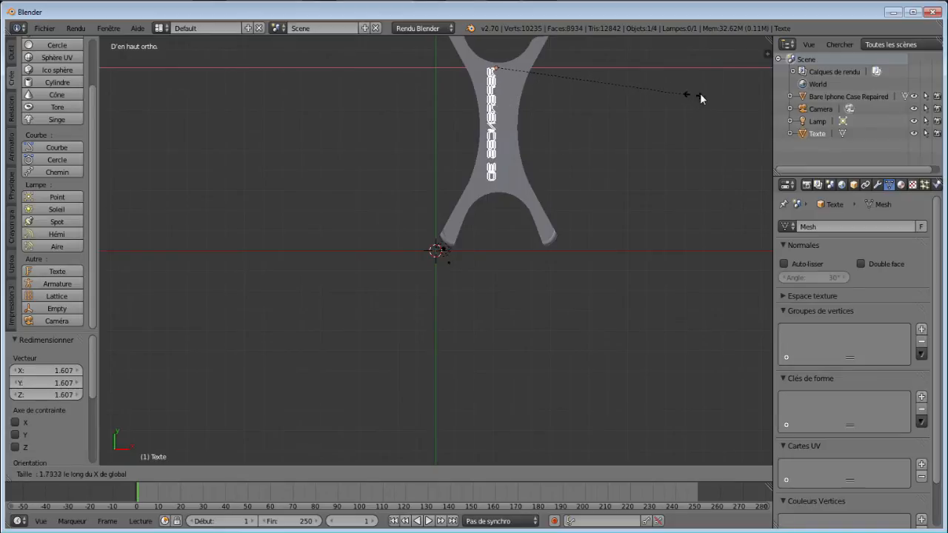
left_click(745, 90)
- Move the lettering about 4.64 along X to centre it across the case's central body
key("g")
key("x")
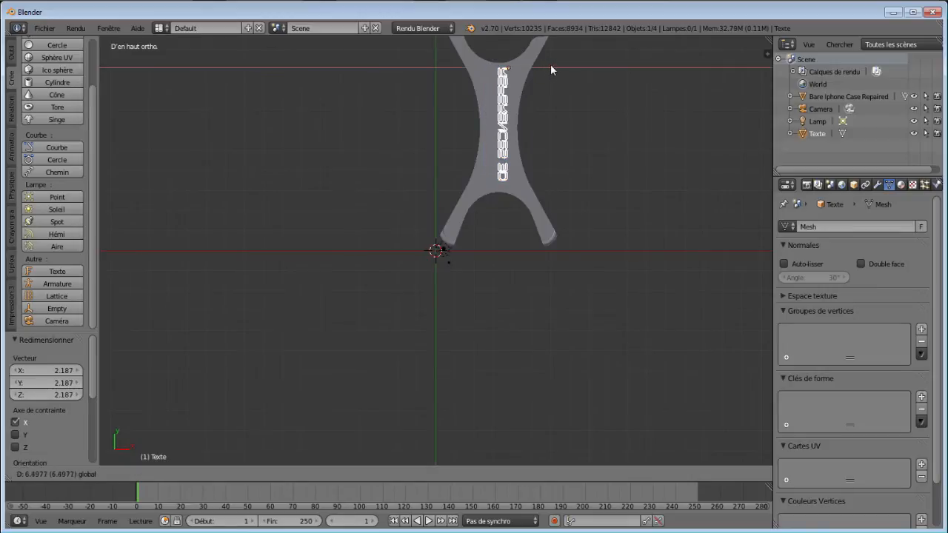
left_click(546, 65)
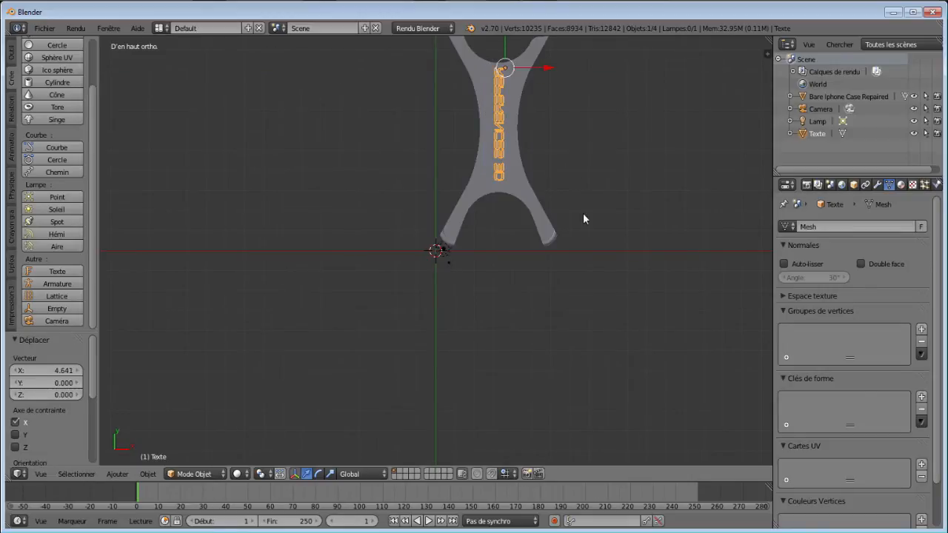
- Examine from several angles and from the side how the lettering sits in the case's thickness, selecting the case and the text in turn
middle_click_drag(573, 170, 292, 429)
scroll(345, 383, "up", 5)
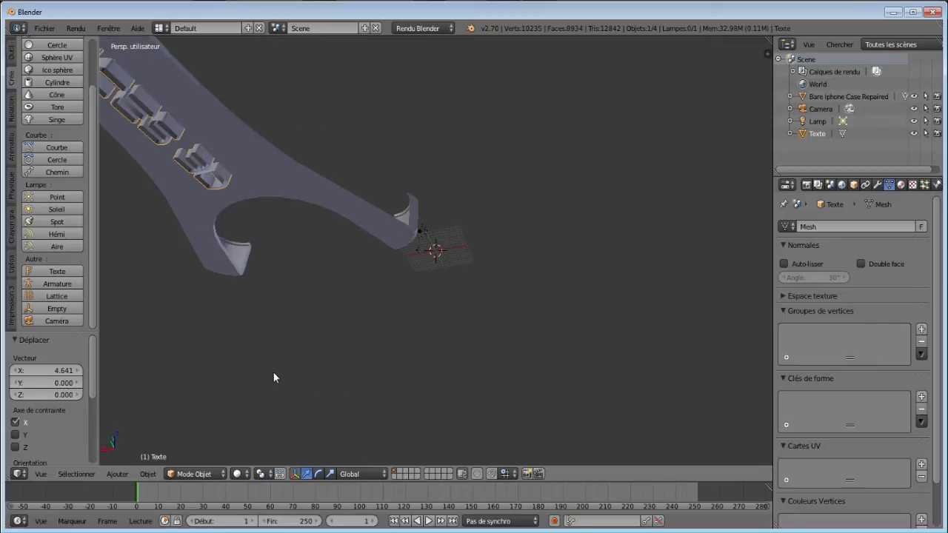
scroll(274, 378, "down", 3)
middle_click_drag(270, 369, 244, 331)
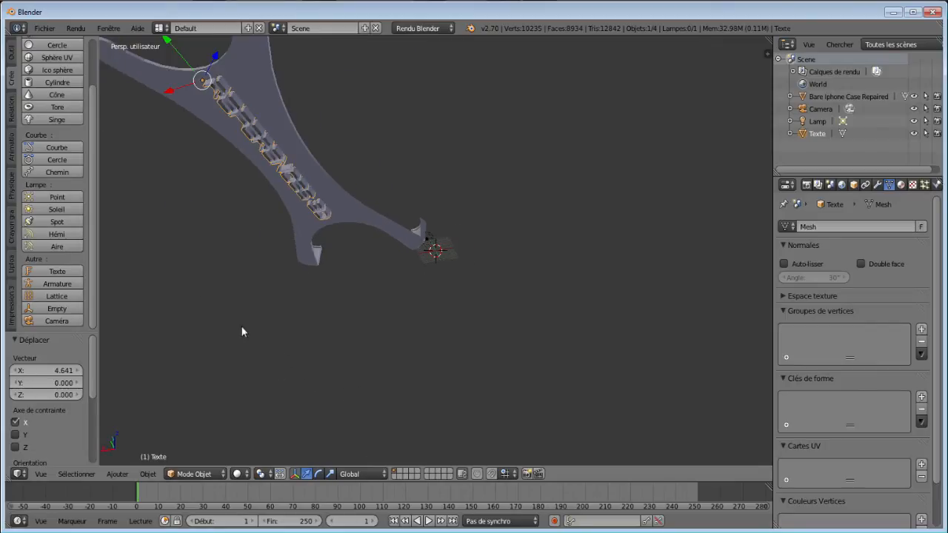
middle_click_drag(205, 237, 169, 239)
scroll(226, 278, "up", 2)
scroll(226, 279, "down", 2)
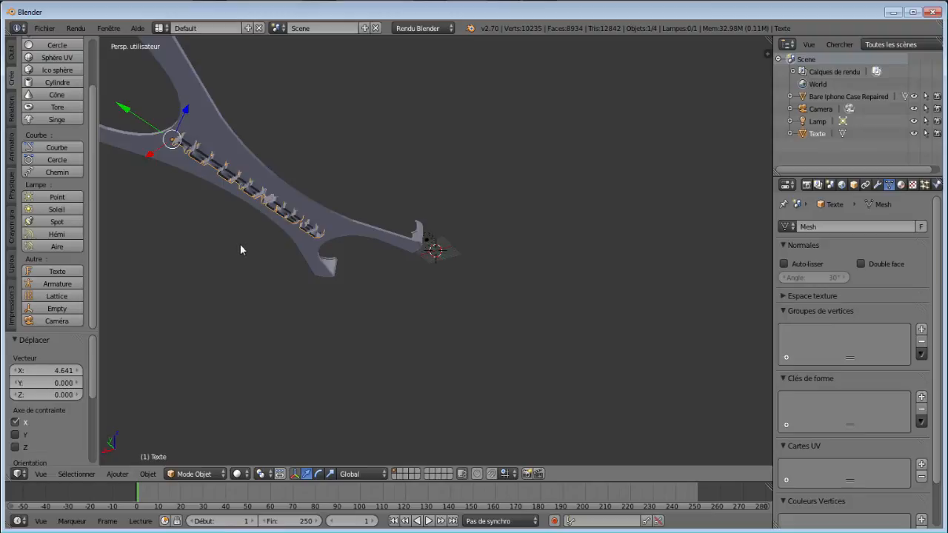
middle_click_drag(190, 247, 340, 297)
scroll(592, 306, "down", 2)
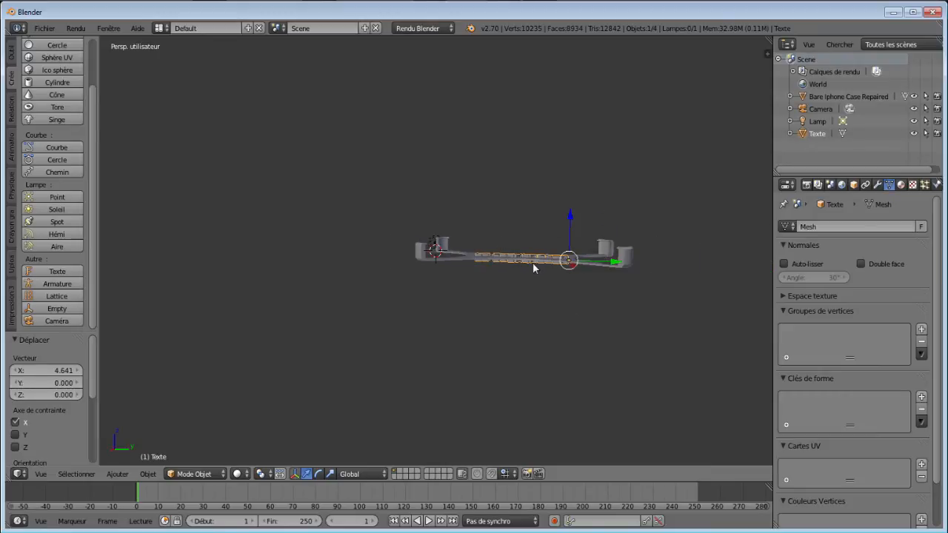
scroll(533, 264, "up", 4)
right_click(610, 261)
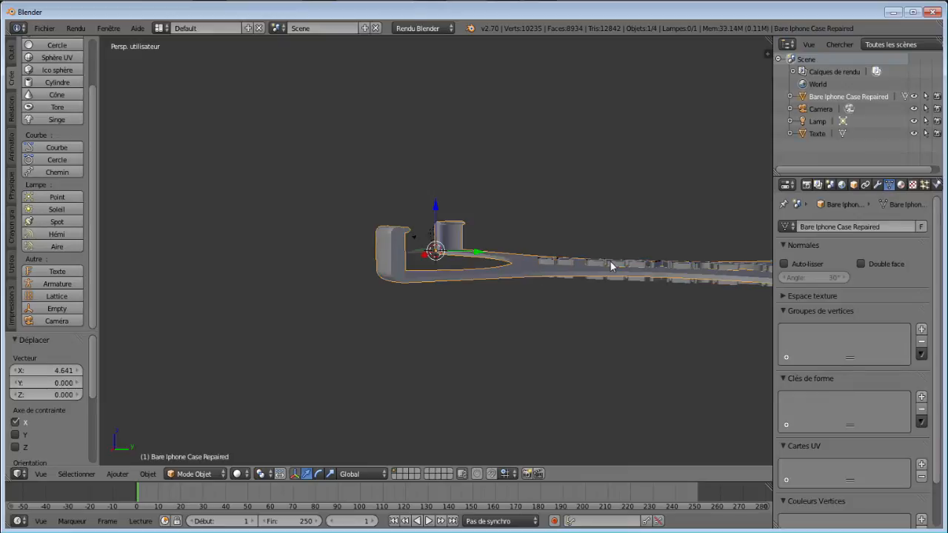
right_click(610, 261)
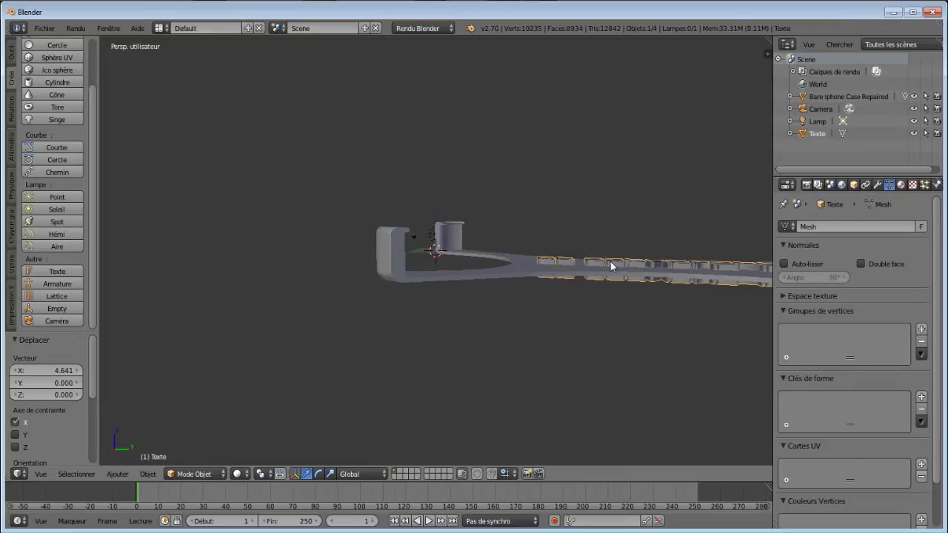
key("x")
left_click(591, 262)
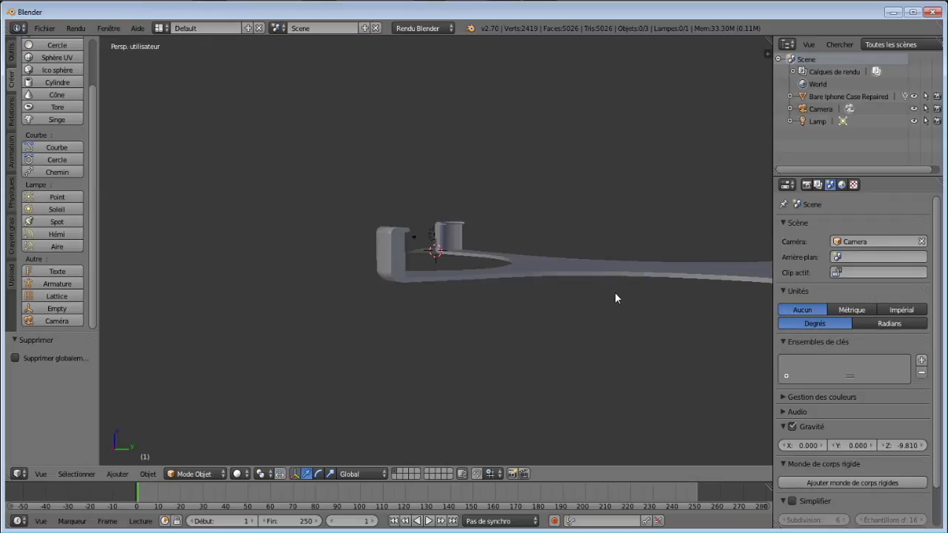
key("ctrl+z")
- Widen the 3D view slightly and add a Boolean modifier to the iPhone case
scroll(652, 330, "down", 5)
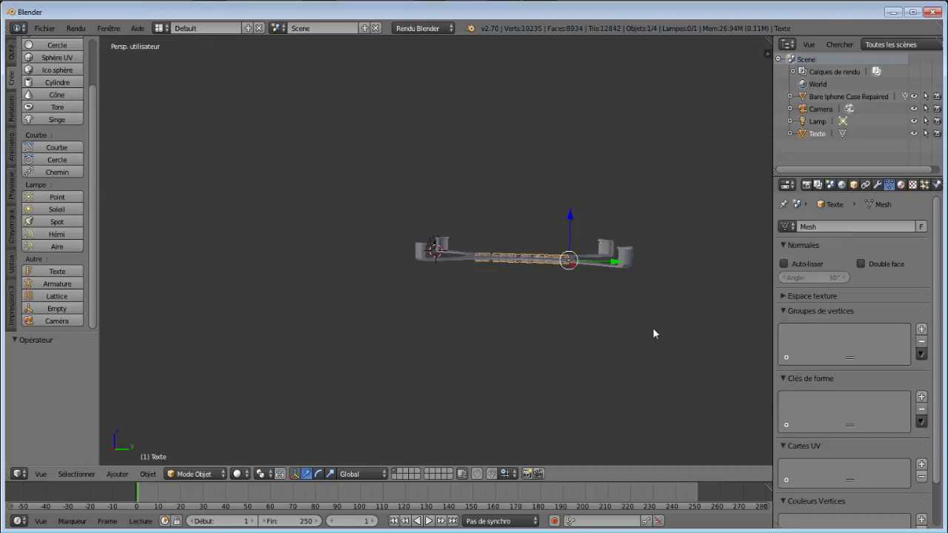
scroll(653, 329, "up", 2)
left_click_drag(770, 261, 792, 260)
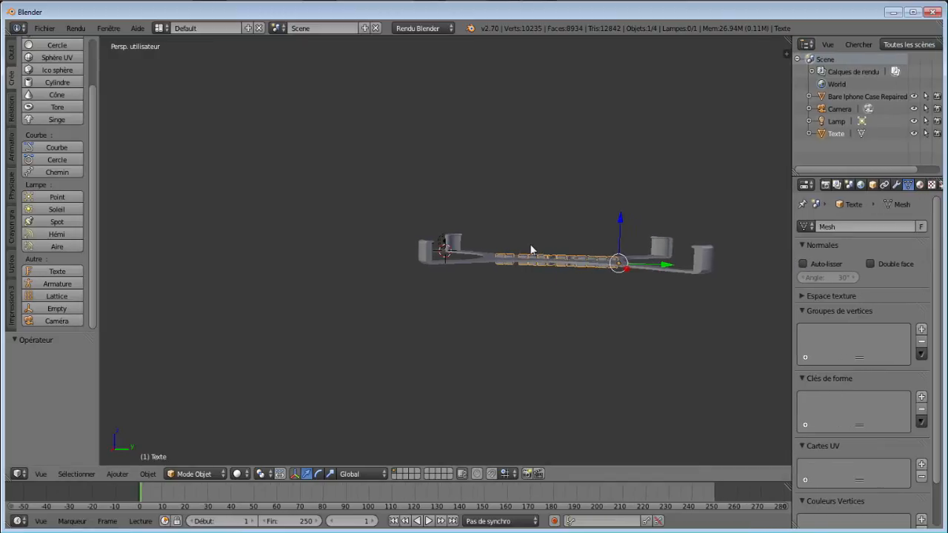
right_click(665, 273)
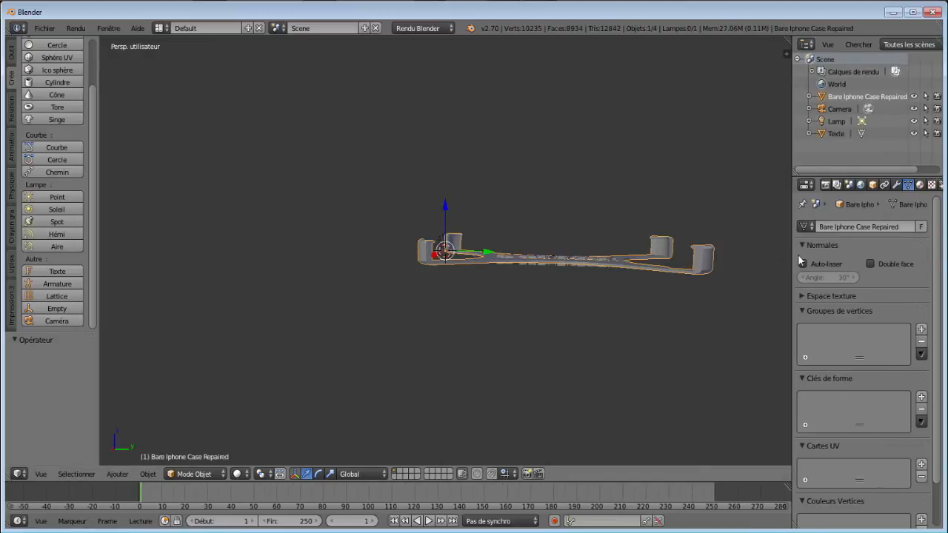
left_click(896, 185)
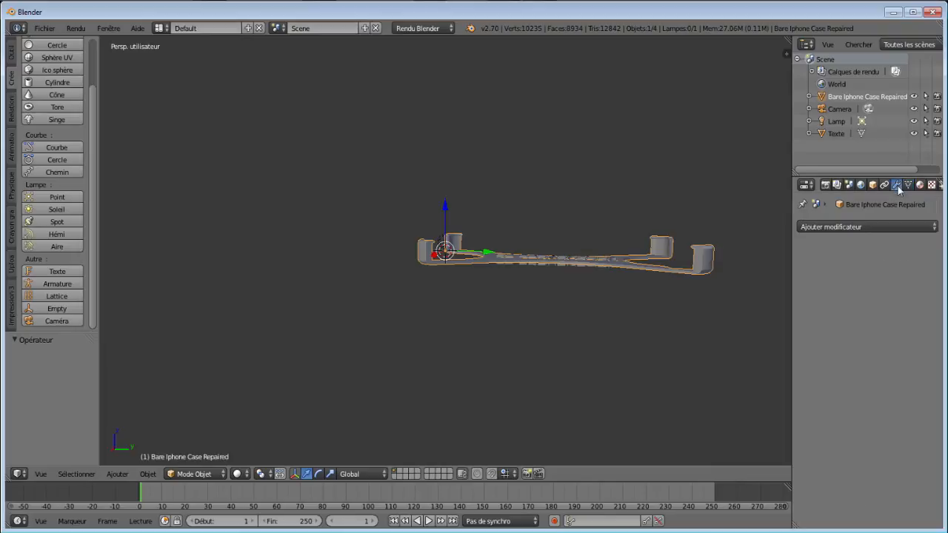
left_click(854, 229)
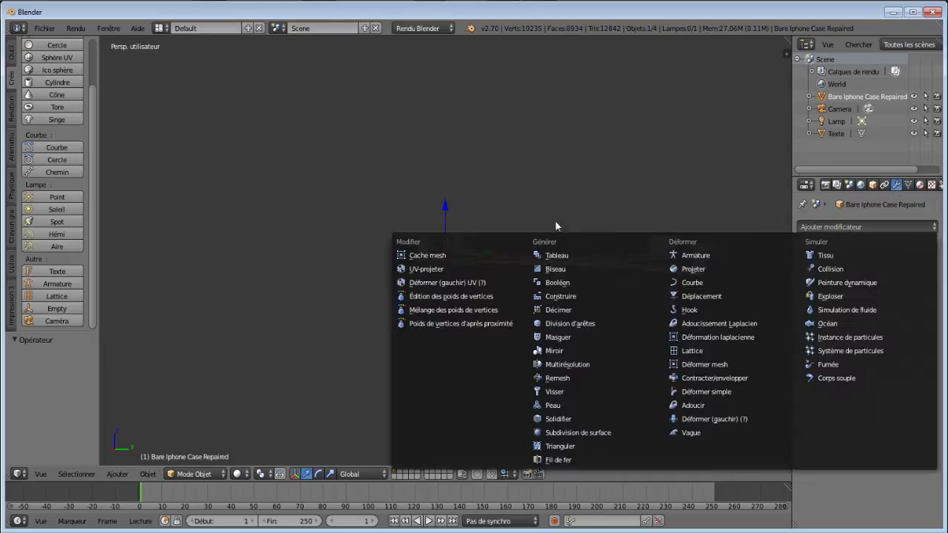
left_click(817, 229)
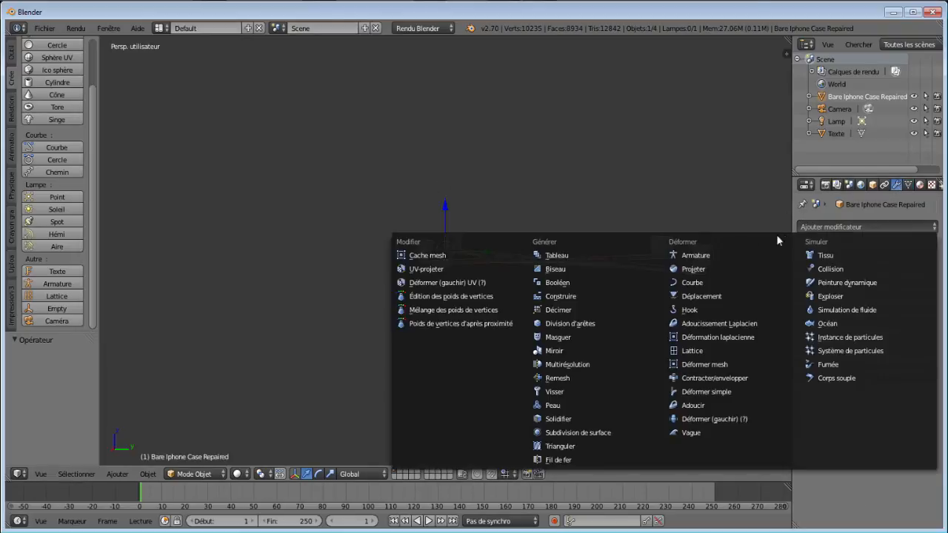
left_click(560, 281)
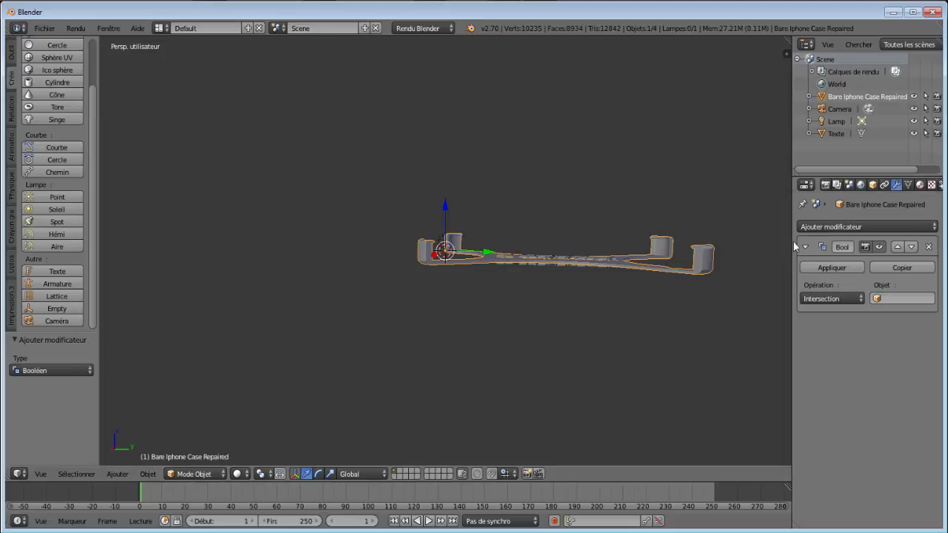
- Set the case's Boolean operation to Difference with the Texte object as the cutter, and apply the modifier
left_click(859, 300)
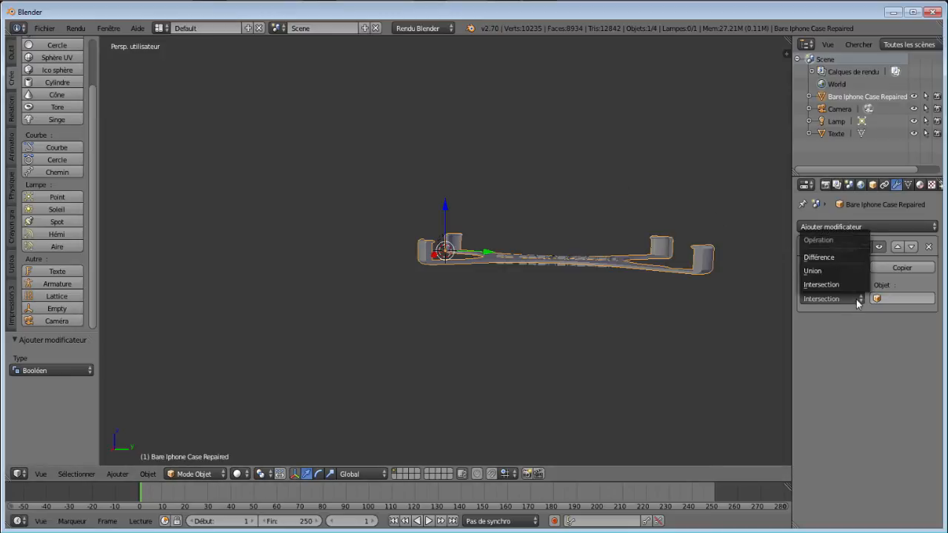
left_click(827, 259)
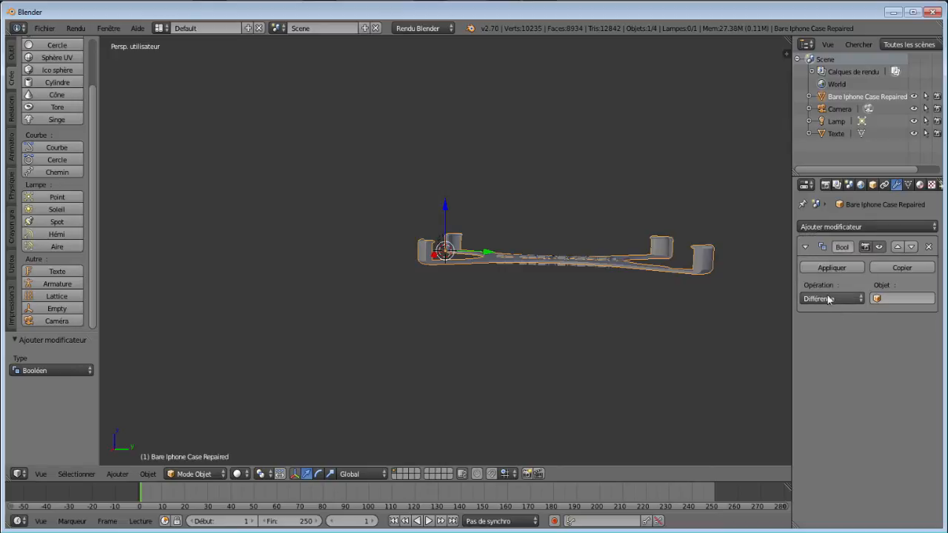
left_click(874, 299)
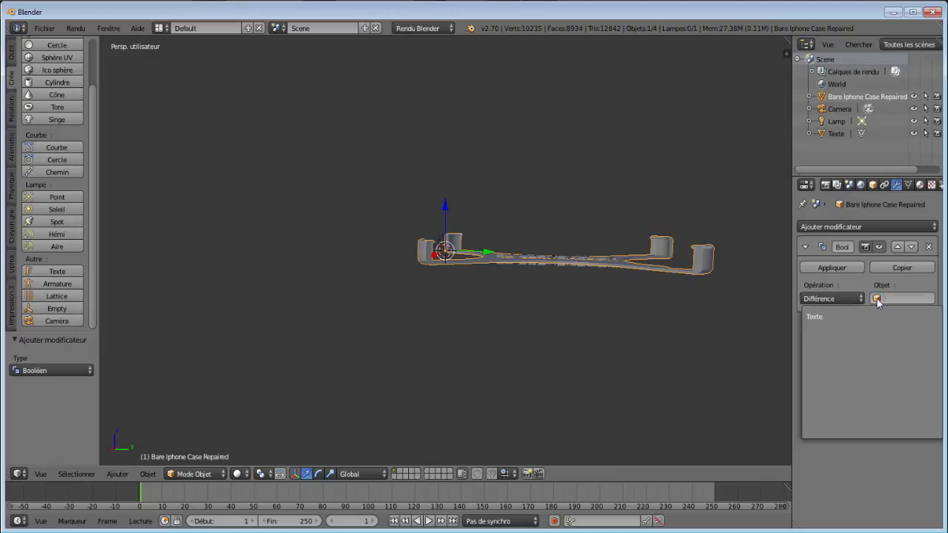
left_click(815, 317)
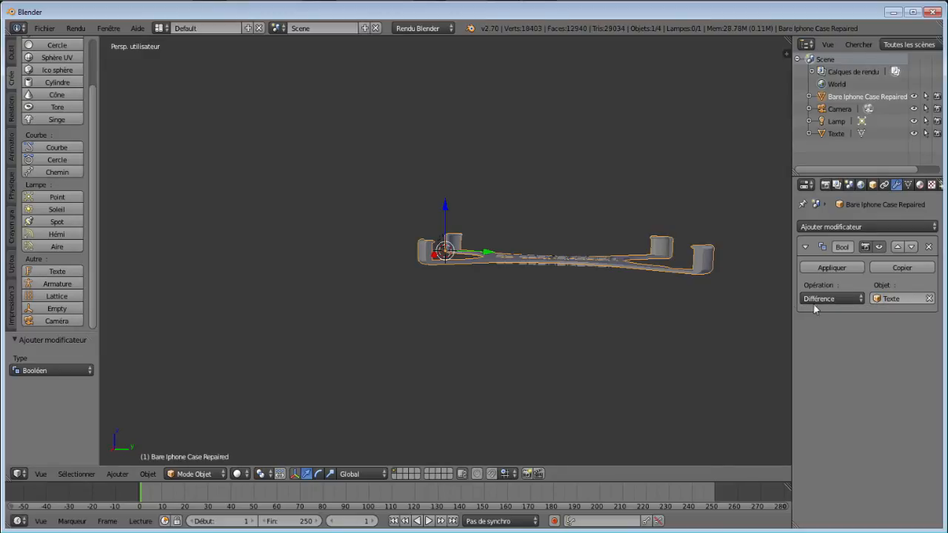
left_click(828, 265)
- Delete the separate lettering object and check the lettering cut into the case from both faces
scroll(599, 262, "up", 5)
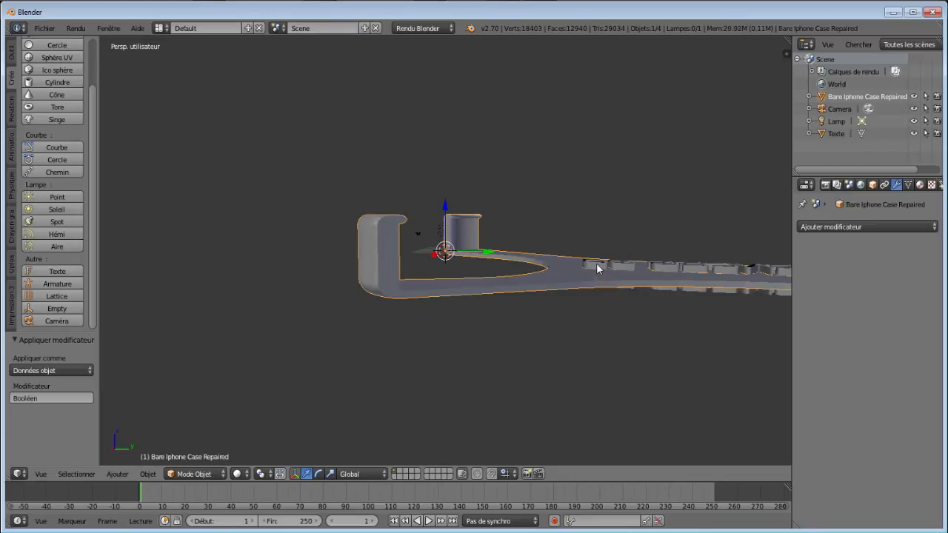
right_click(599, 268)
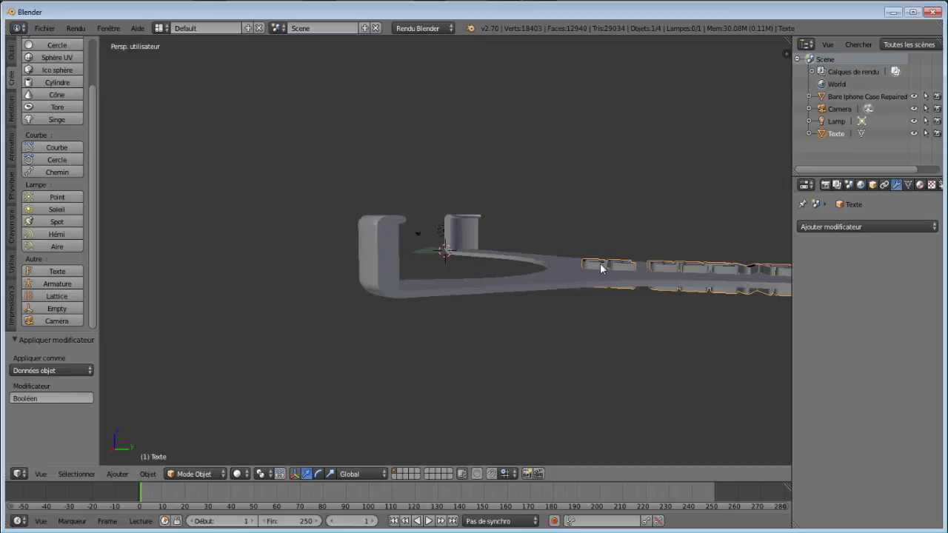
key("x")
left_click(600, 265)
middle_click_drag(658, 346, 457, 200)
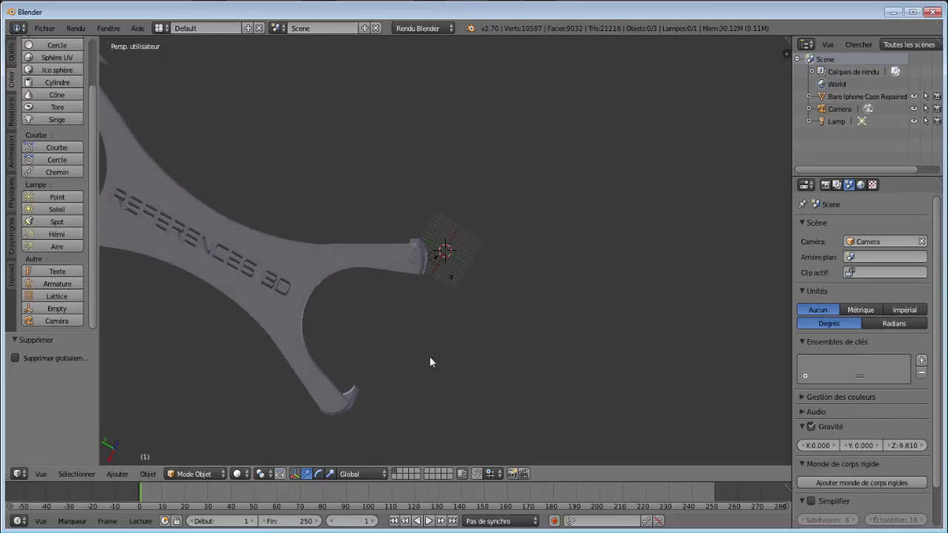
middle_click_drag(423, 350, 601, 59)
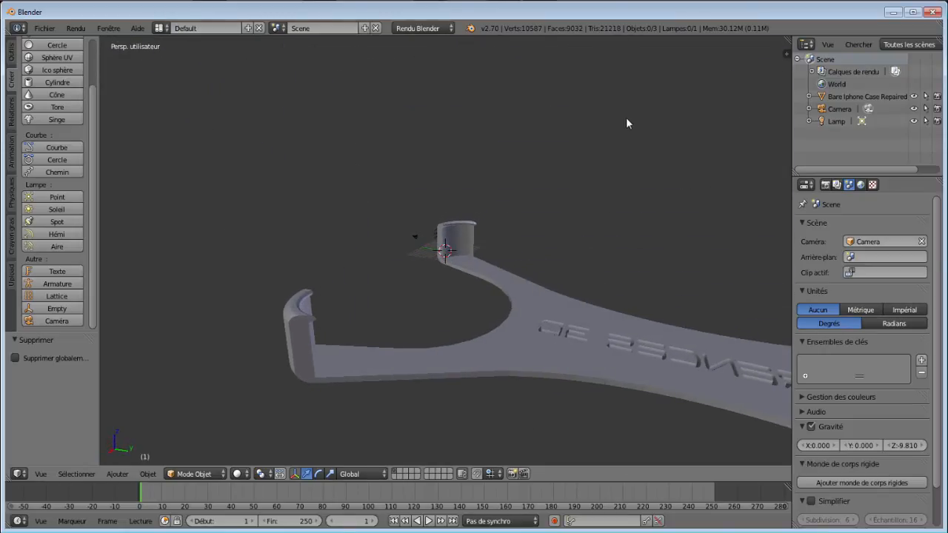
scroll(626, 120, "down", 5)
scroll(621, 110, "up", 5)
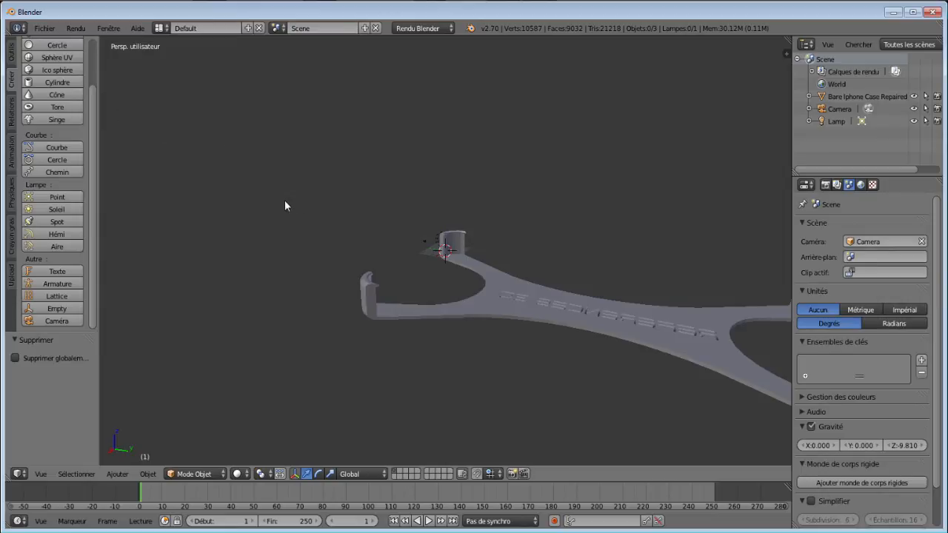
scroll(284, 199, "down", 4)
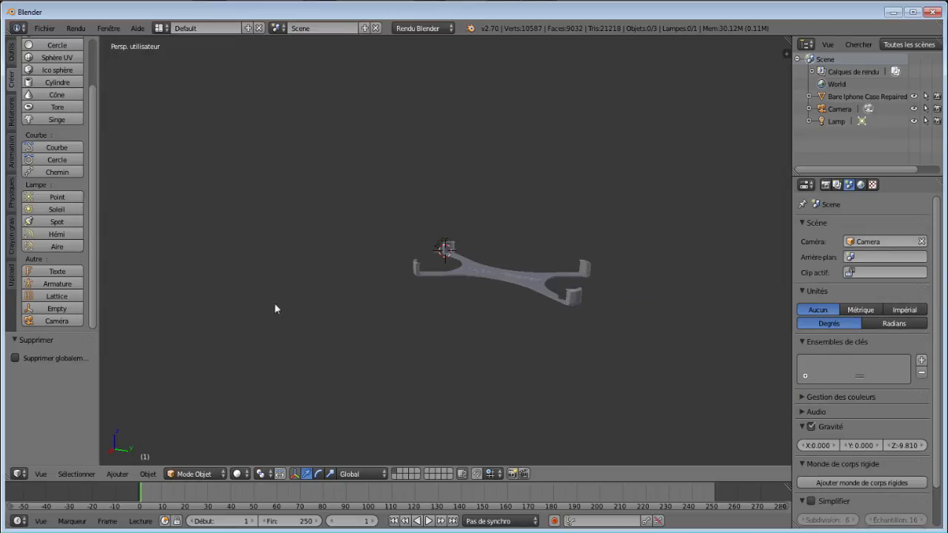
- Select the case and run all of the 3D printing checks on it
right_click(486, 273)
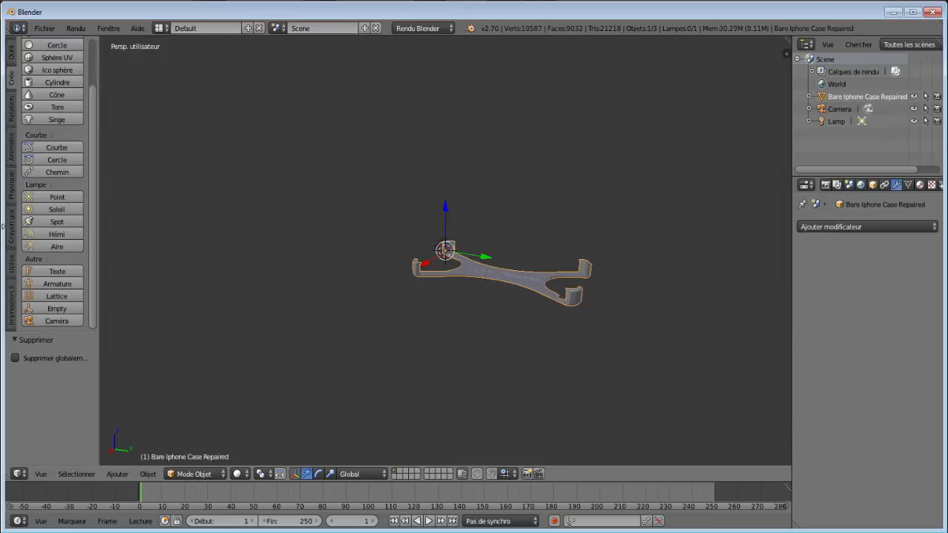
left_click(10, 311)
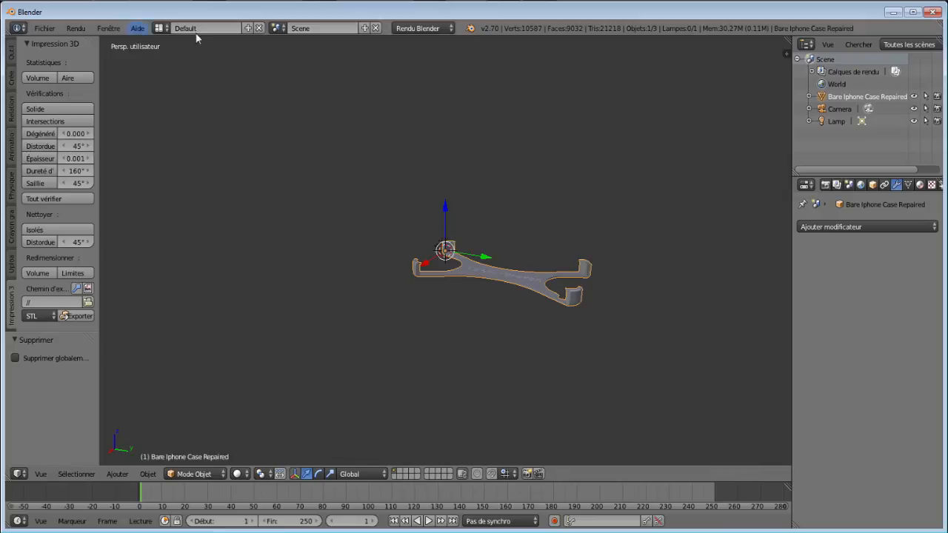
left_click(66, 199)
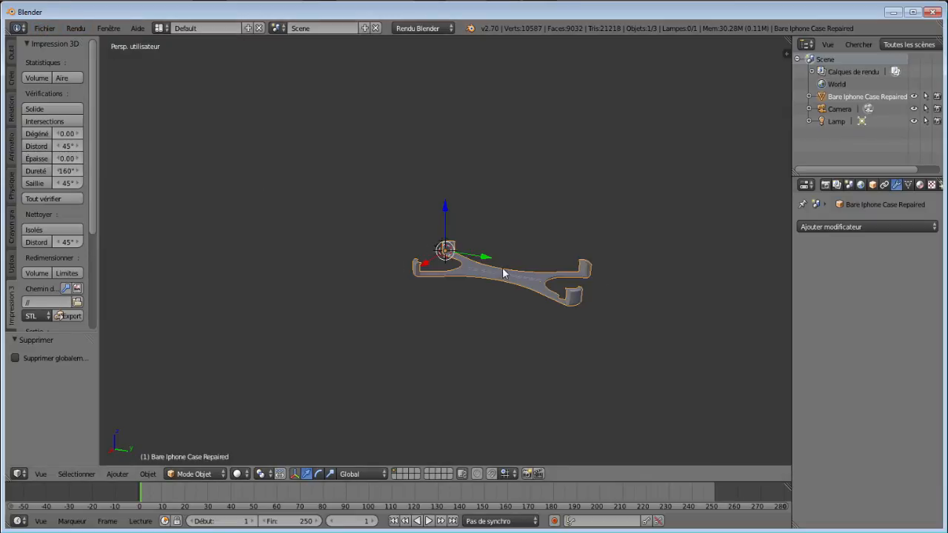
- Export the case as an STL file named "tuto coque" to the Desktop folder
left_click(44, 28)
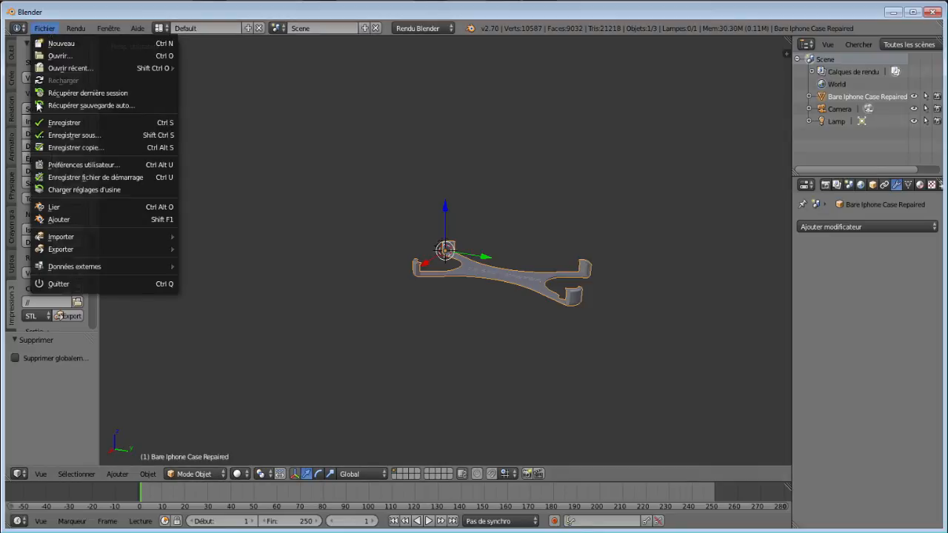
mouse_move(68, 237)
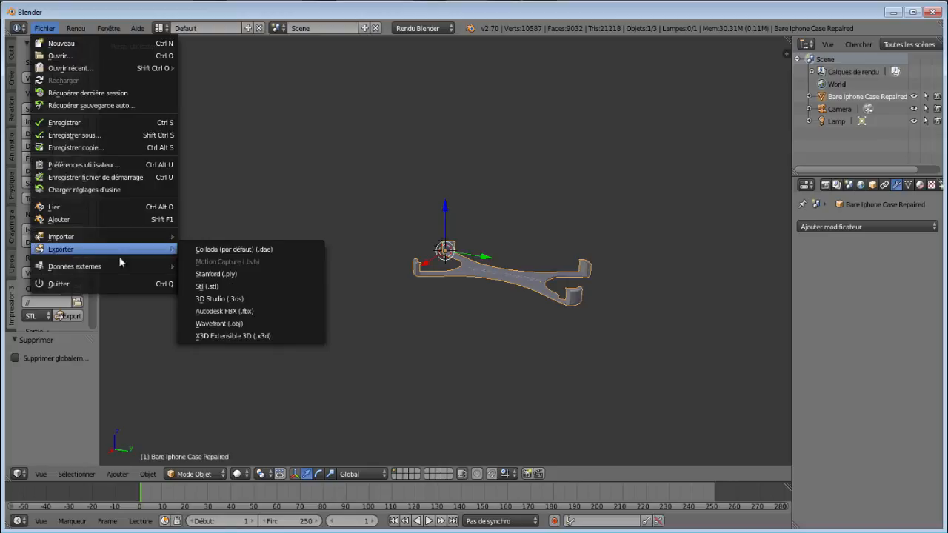
left_click(241, 288)
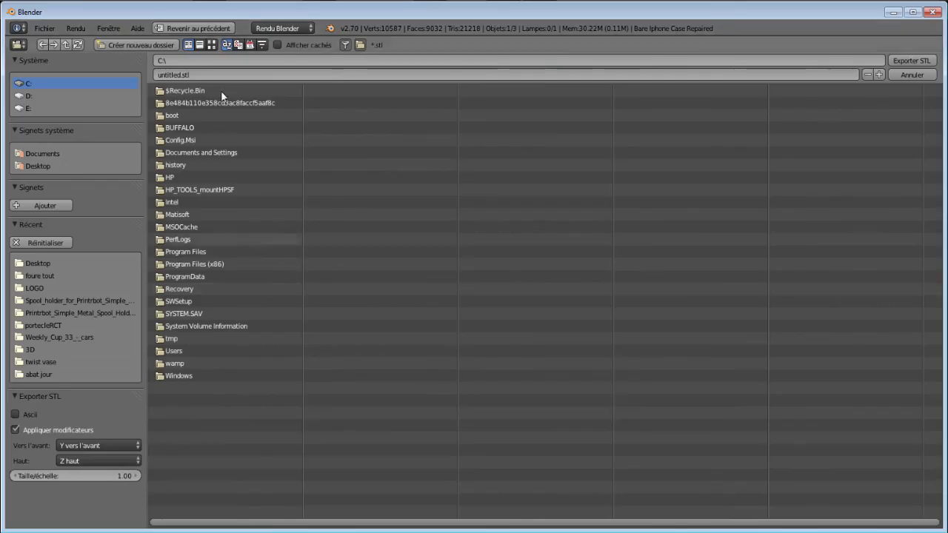
left_click(39, 264)
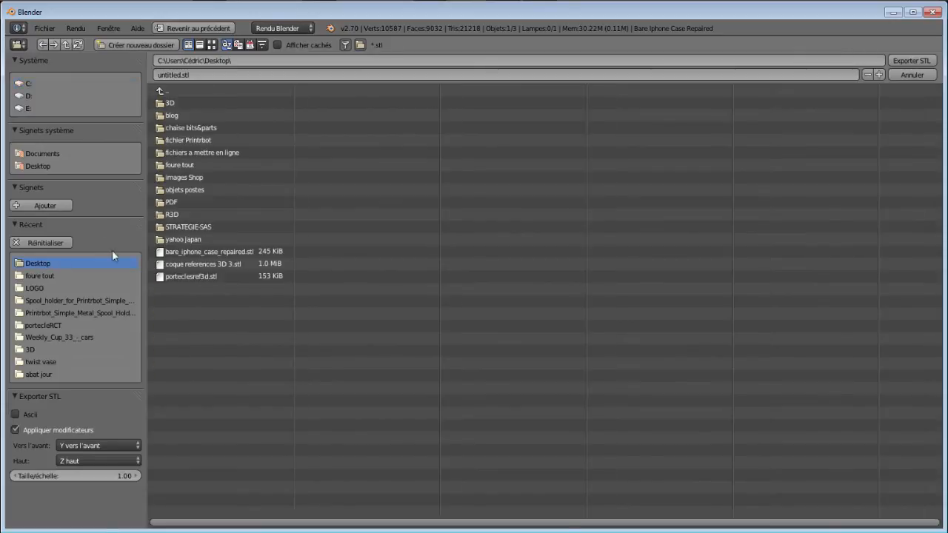
left_click(191, 74)
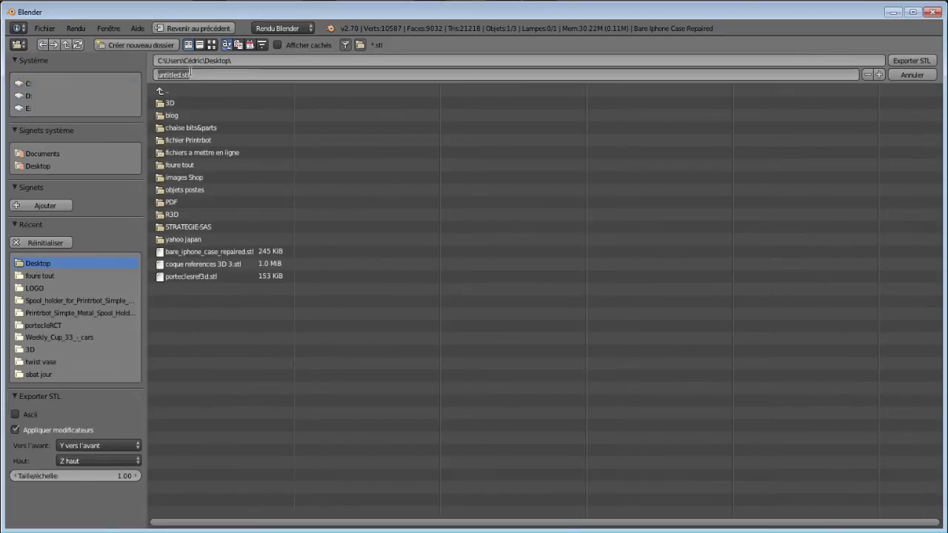
key("BackSpace")
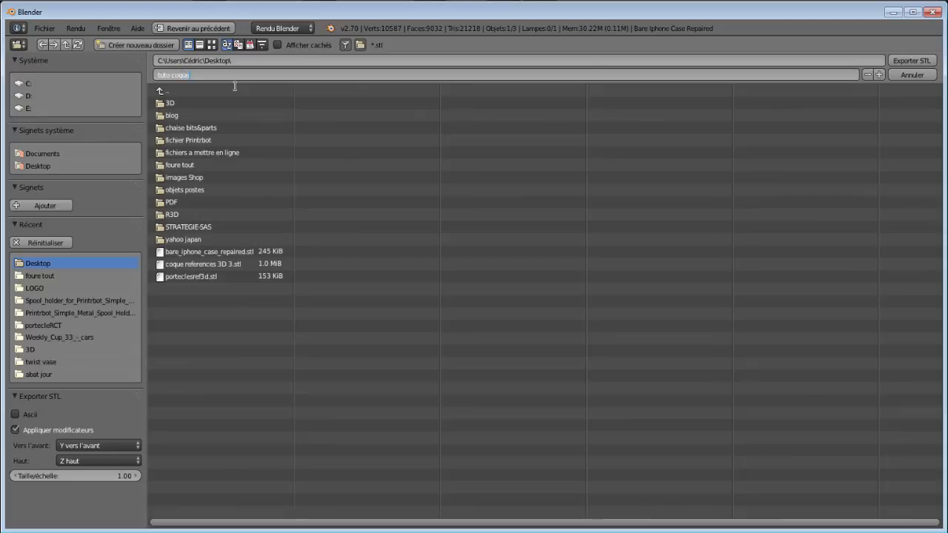
left_click(914, 63)
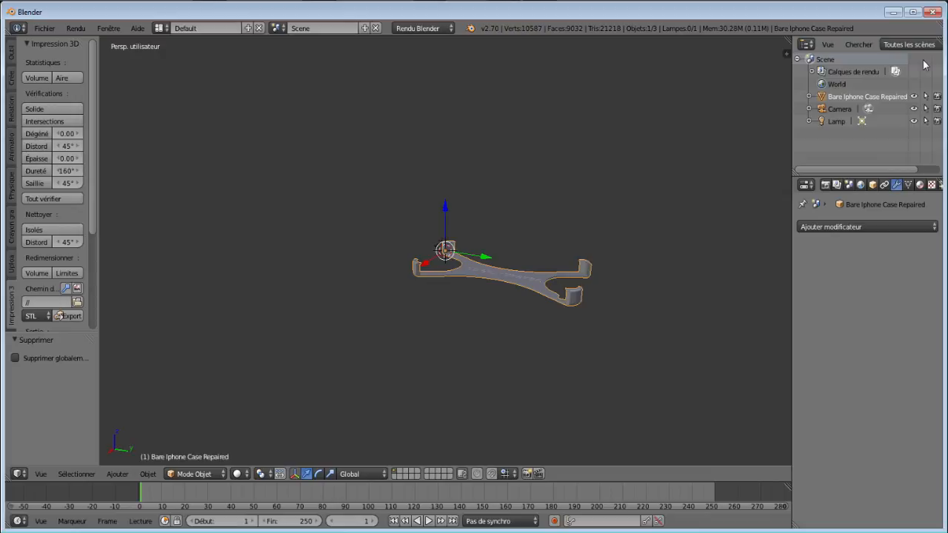
- Switch to the desktop, move the "tuto coque" file to the middle and open it in Cura
left_click(894, 13)
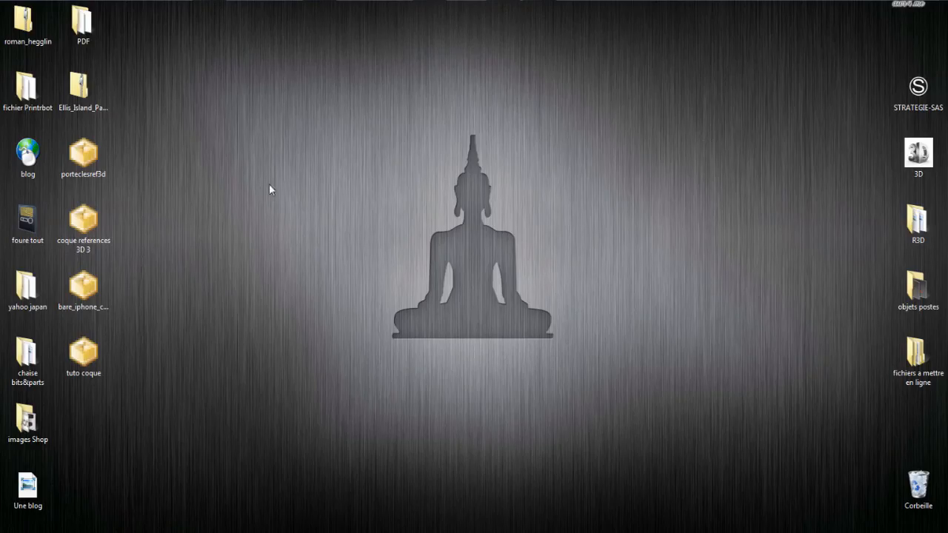
left_click_drag(94, 342, 486, 216)
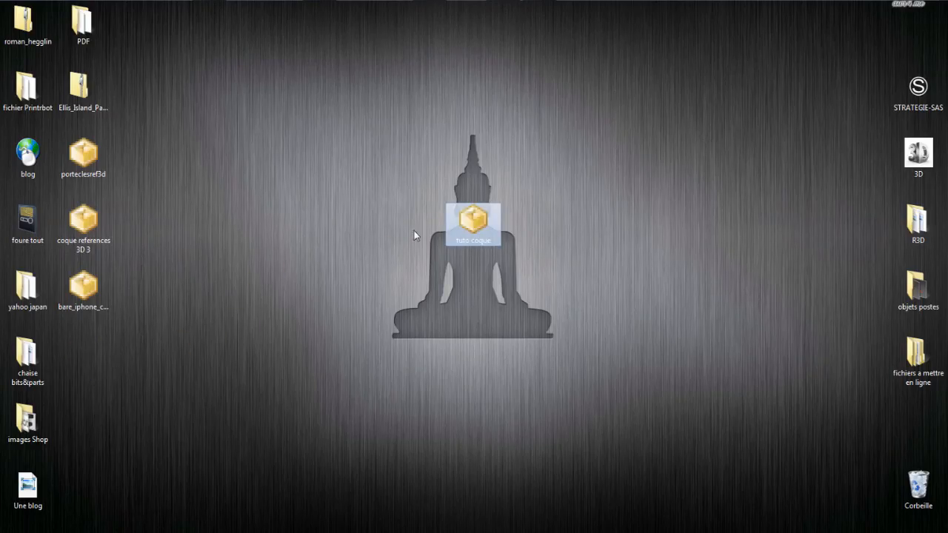
double_click(478, 225)
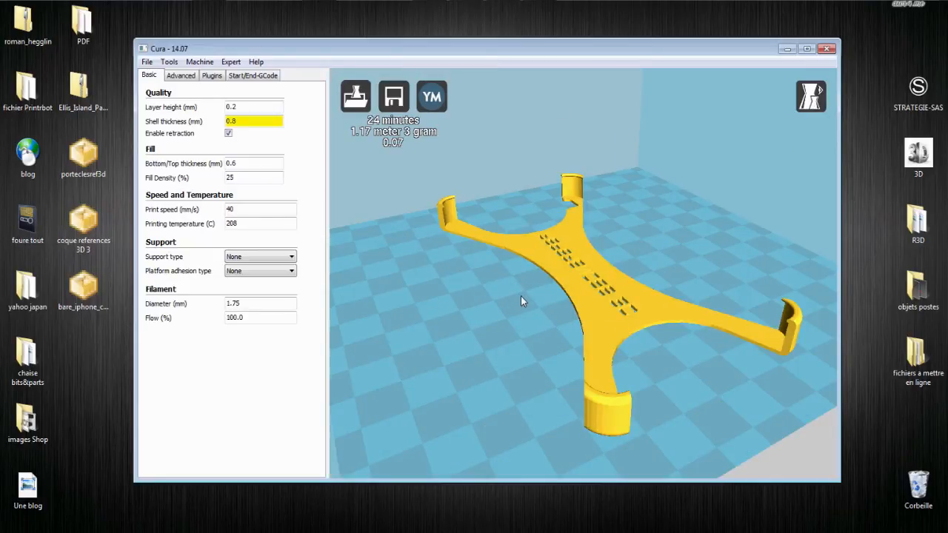
- Examine the case model on the Cura print bed from above, below and up close, including the cut-out lettering
scroll(521, 297, "up", 6)
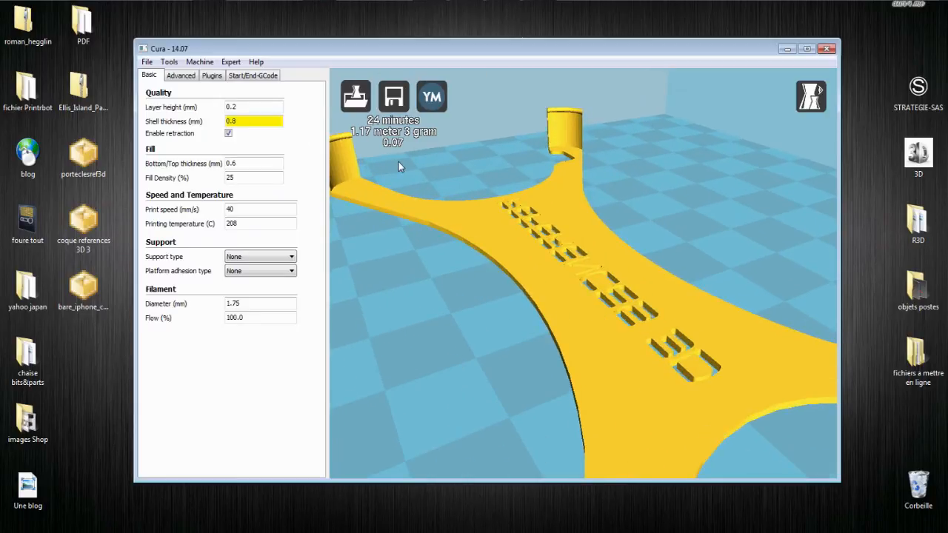
right_click_drag(513, 293, 637, 333)
scroll(713, 395, "down", 1)
scroll(718, 398, "down", 3)
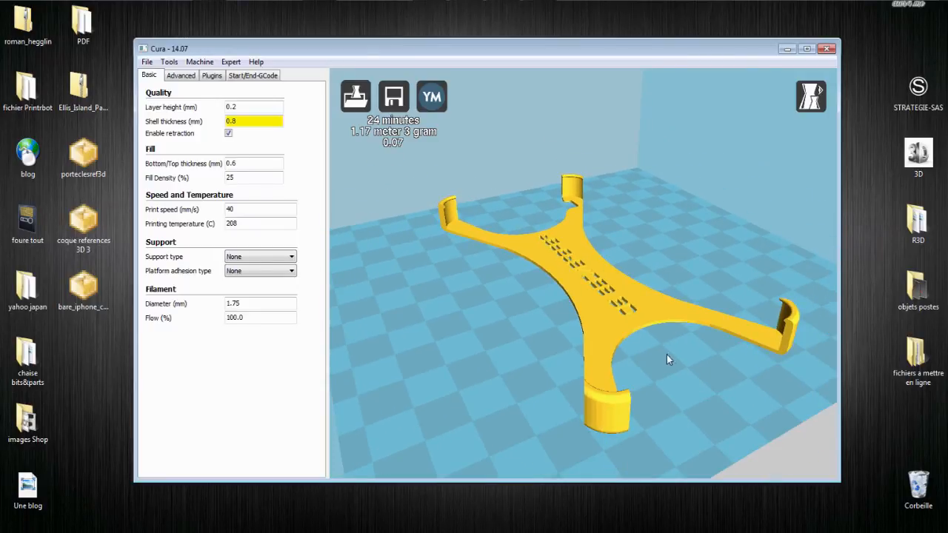
scroll(666, 326, "up", 3)
scroll(703, 385, "up", 2)
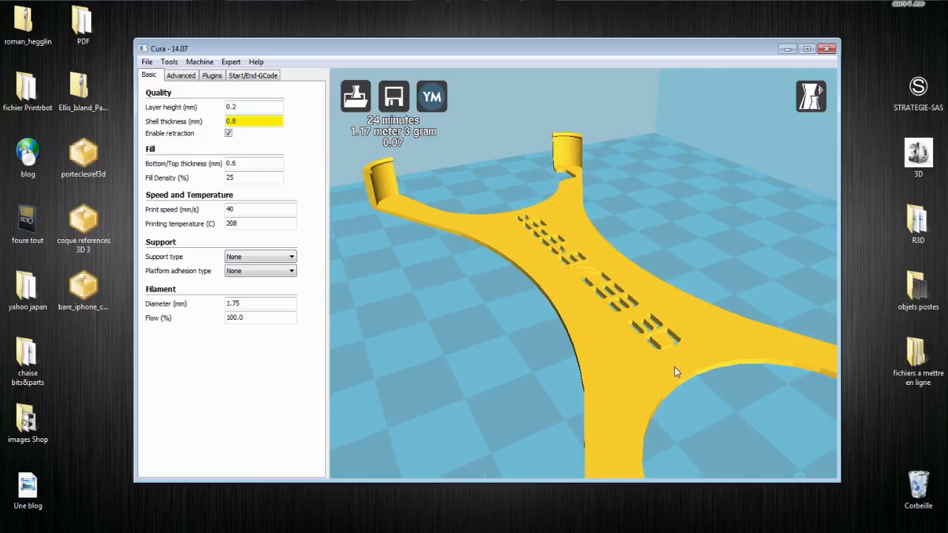
right_click_drag(710, 392, 547, 196)
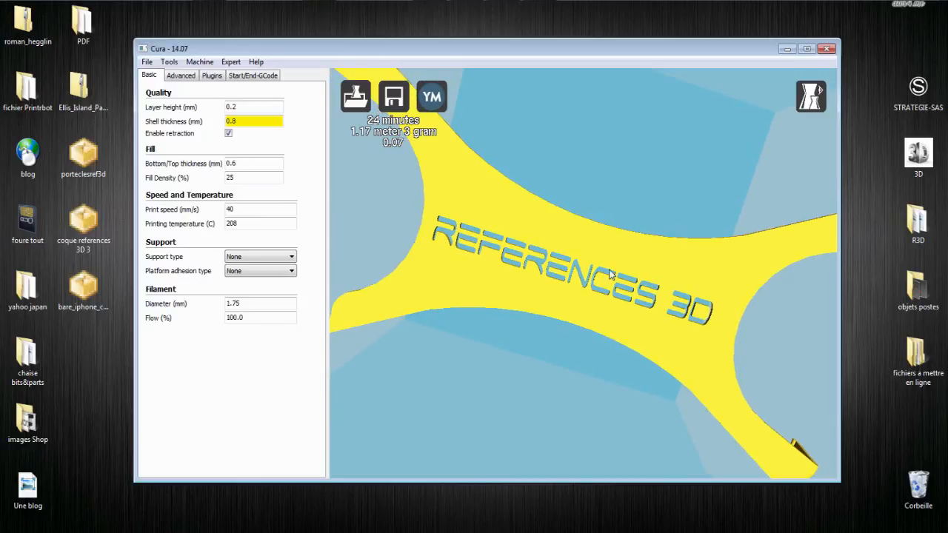
scroll(607, 269, "down", 3)
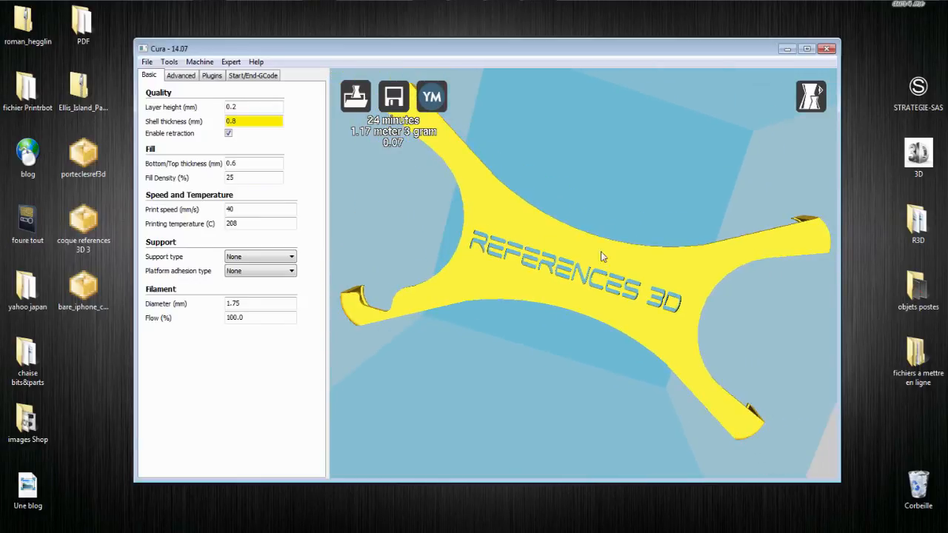
scroll(601, 222, "down", 3)
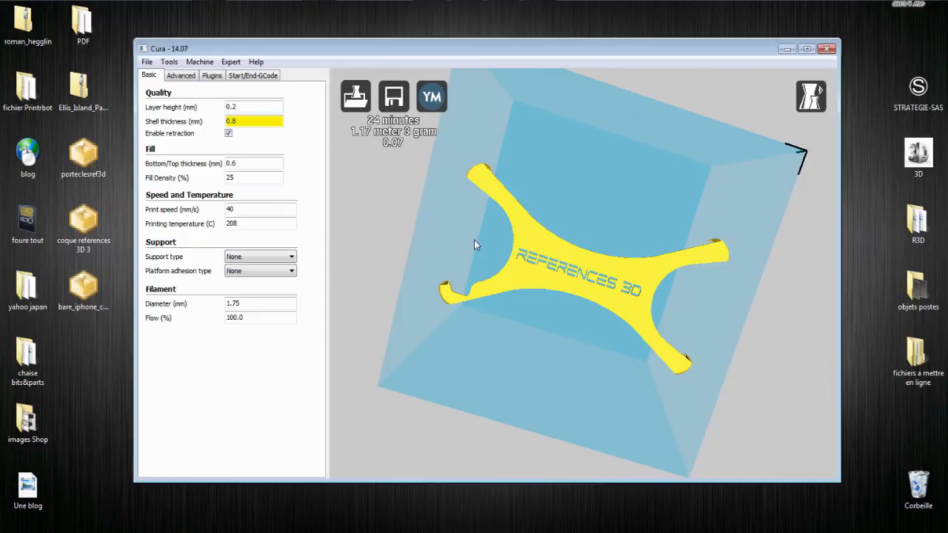
right_click_drag(476, 250, 488, 277)
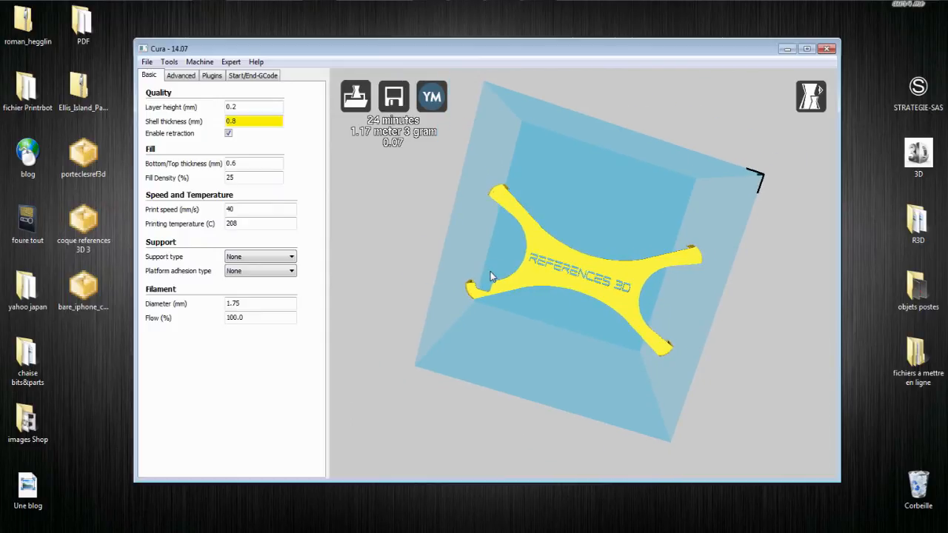